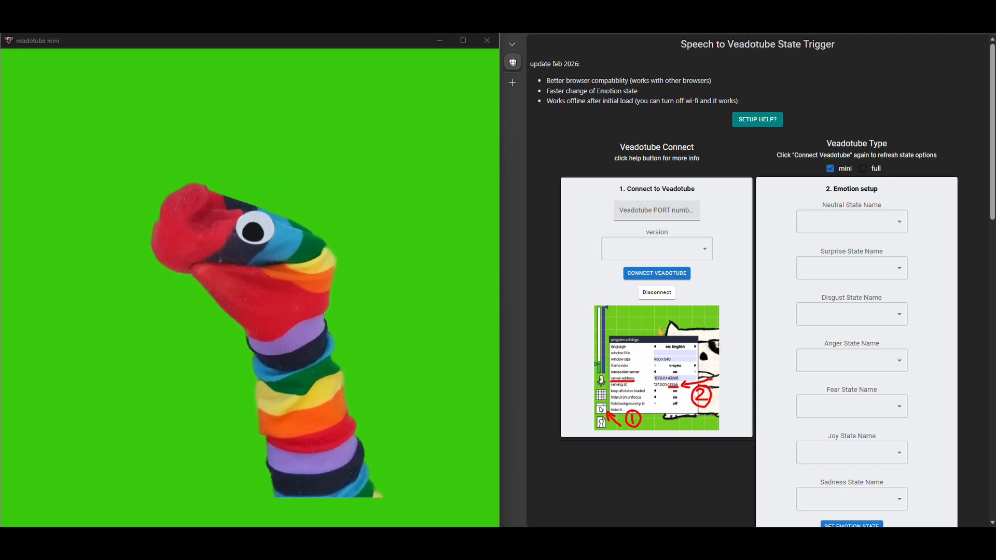
Switch to veadotube mini and open its program settings to find the server address
left_click(392, 276)
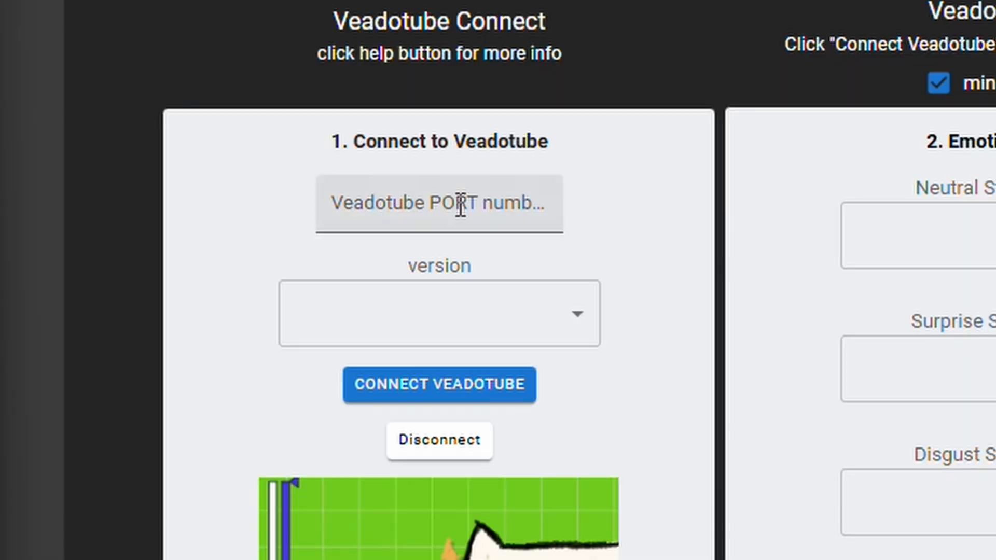
left_click(620, 217)
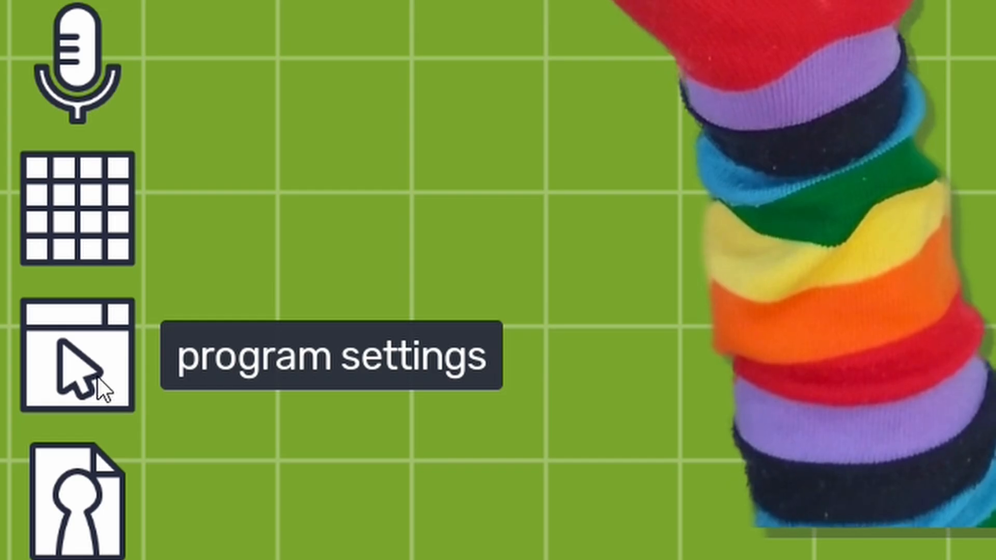
left_click(42, 455)
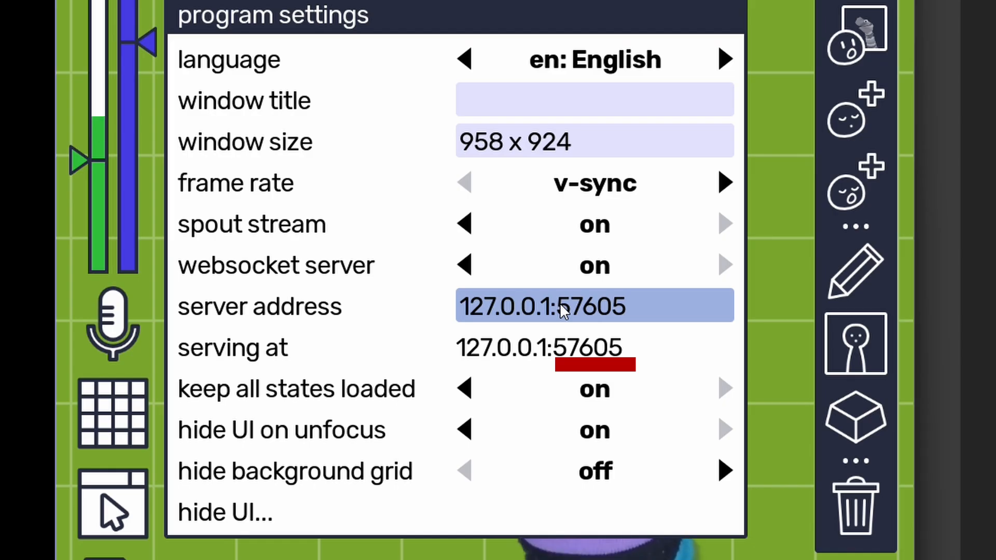
Copy port 57605 from veadotube mini's server address into the Veadotube PORT number field of the Speech to Veadotube State Trigger page
left_click_drag(559, 303, 626, 312)
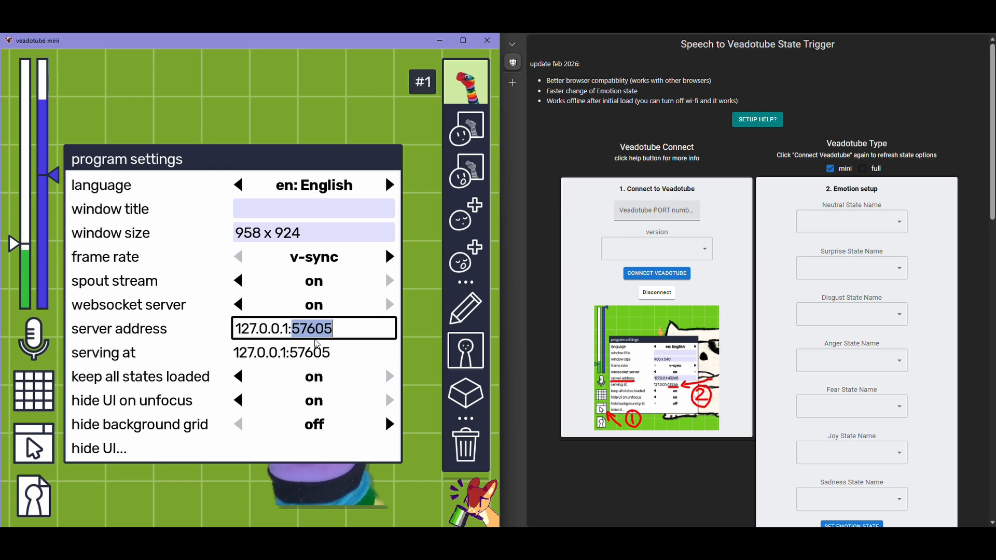
left_click(294, 330)
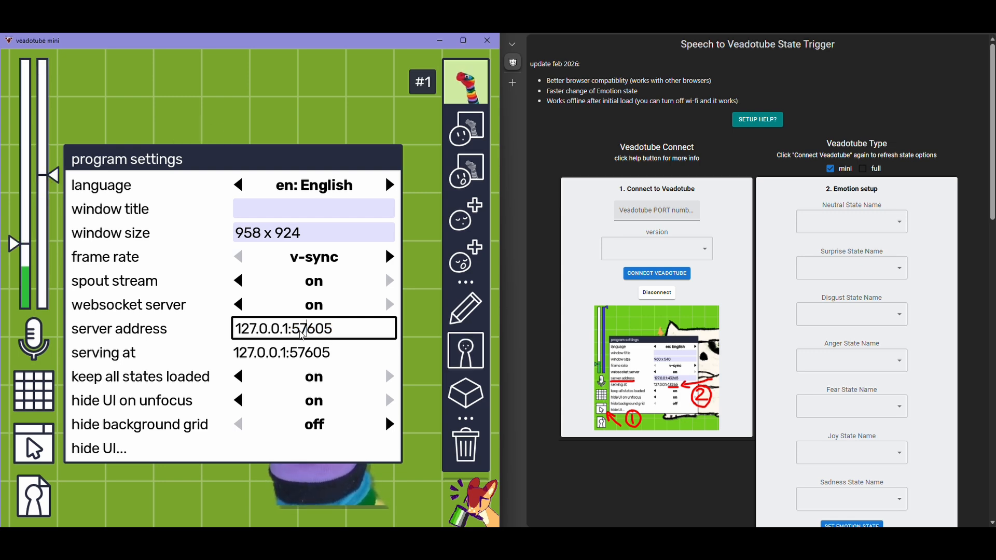
double_click(294, 331)
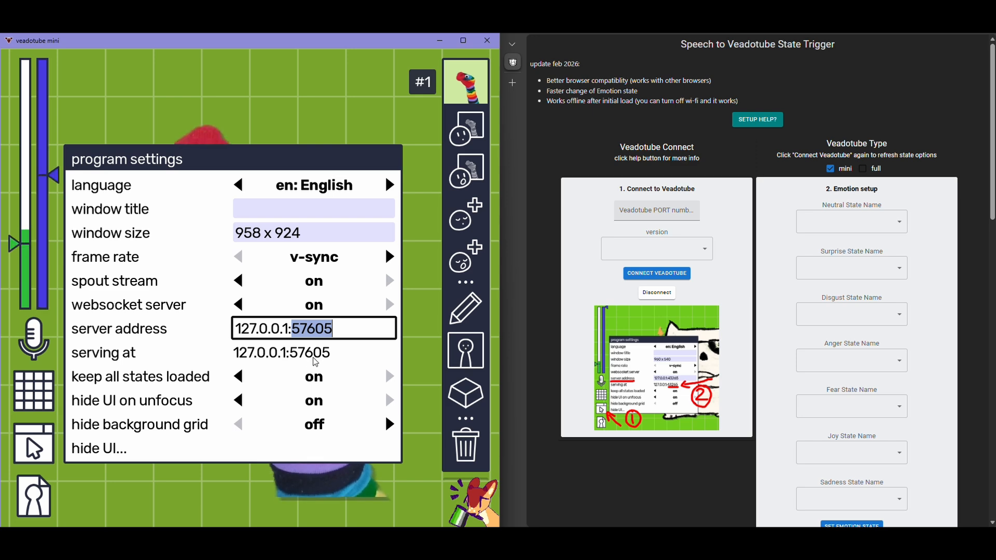
double_click(294, 332)
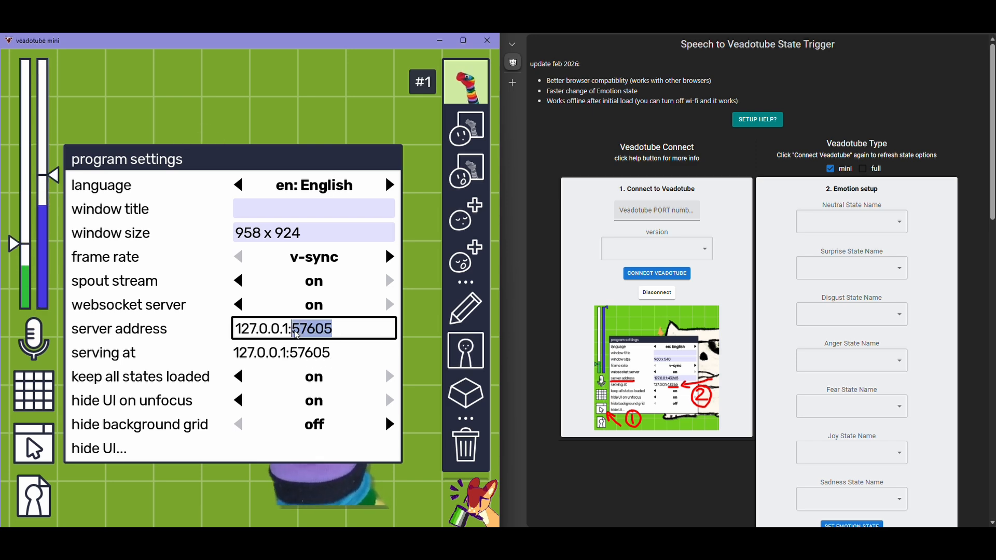
key("ctrl+c")
left_click(668, 212)
key("ctrl+v")
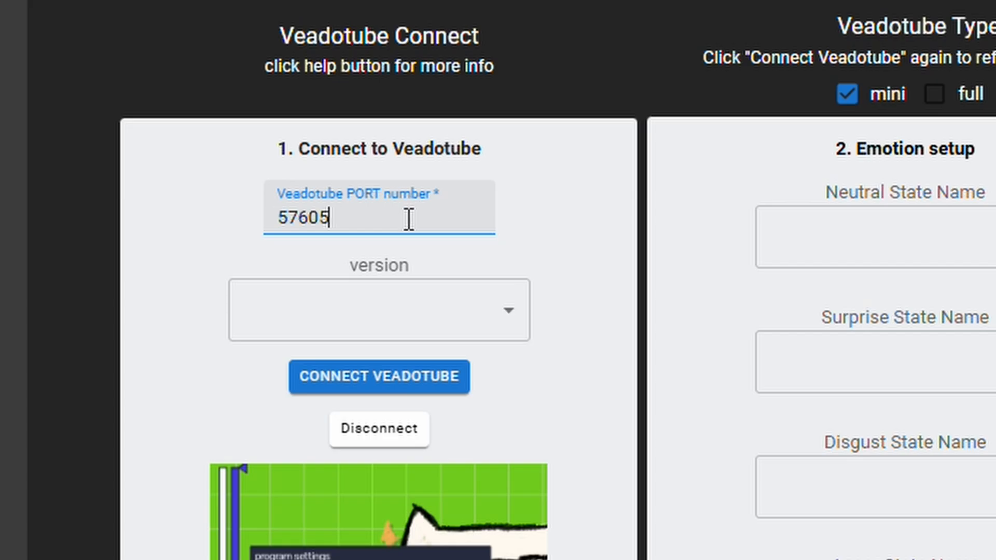
Set the Veadotube version to mini, connect to Veadotube, and dismiss the resulting alert
left_click(499, 319)
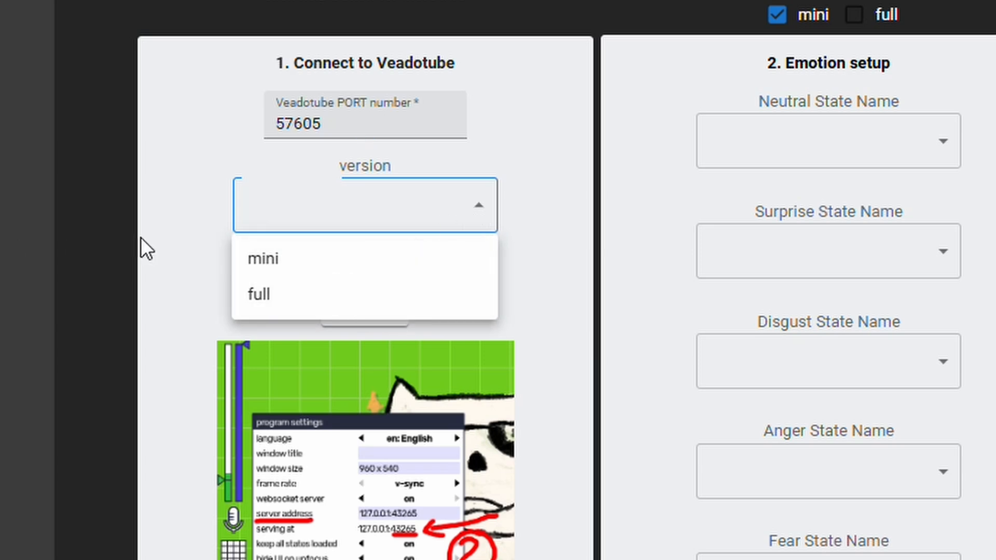
left_click(297, 265)
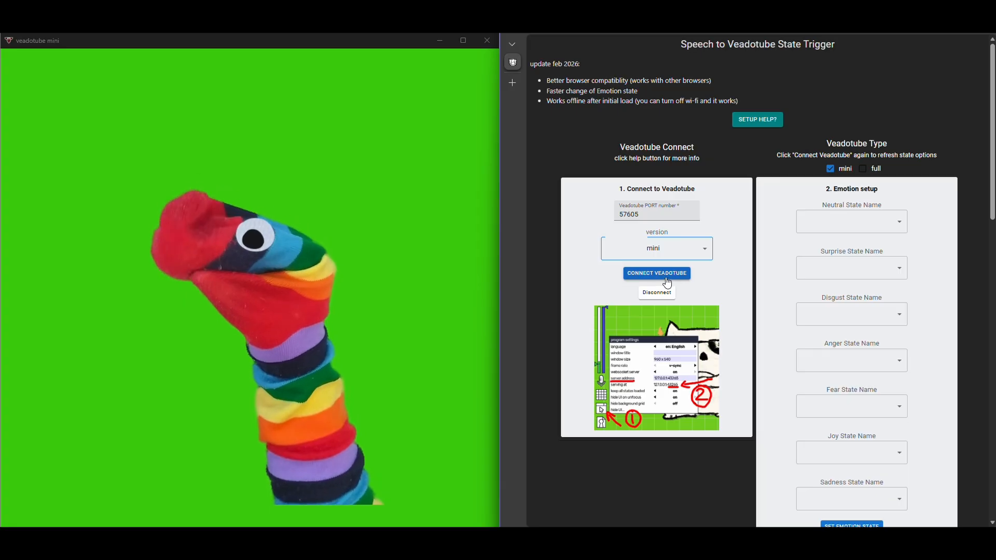
left_click(671, 283)
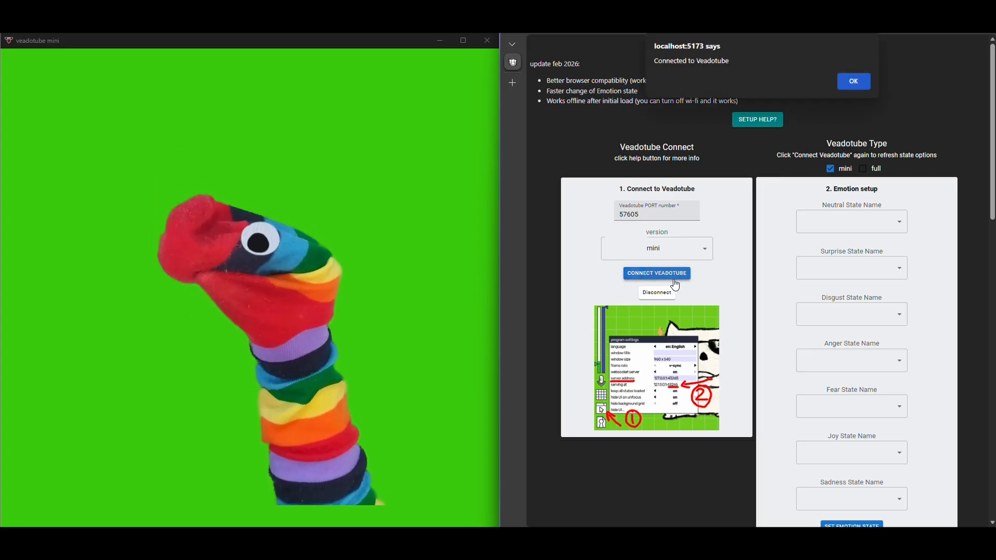
left_click(851, 84)
Close veadotube mini's program settings and view the state options offered for Neutral on the trigger page
left_click(384, 272)
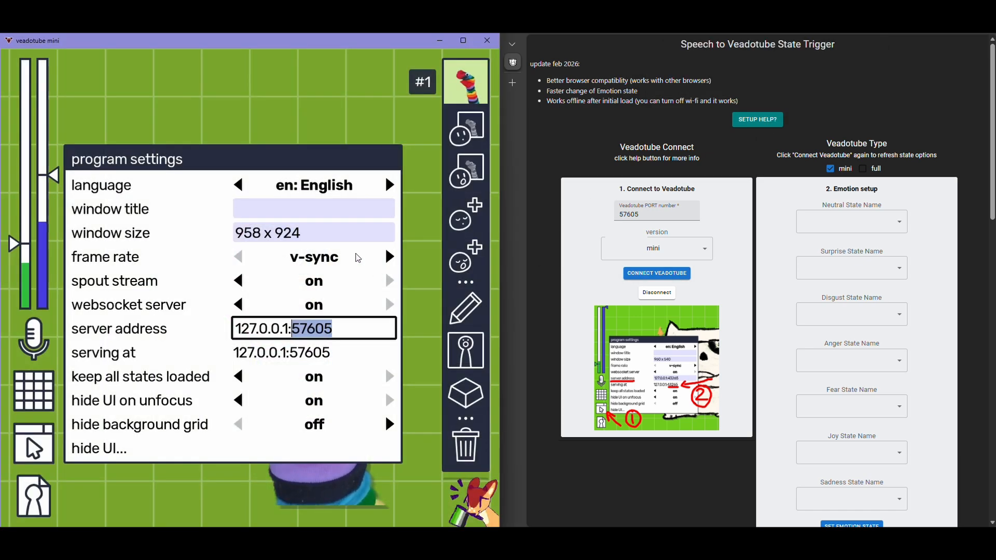
left_click(330, 122)
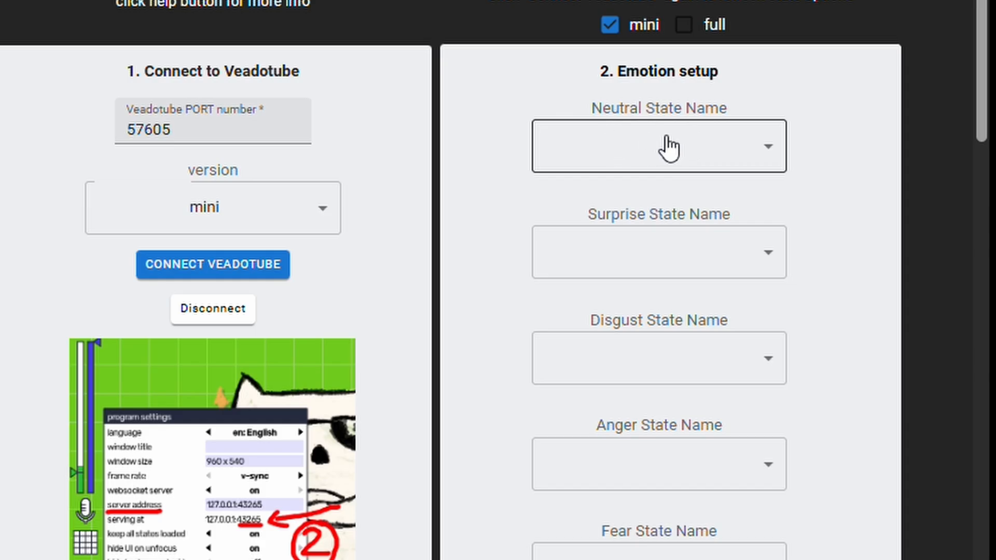
left_click(649, 147)
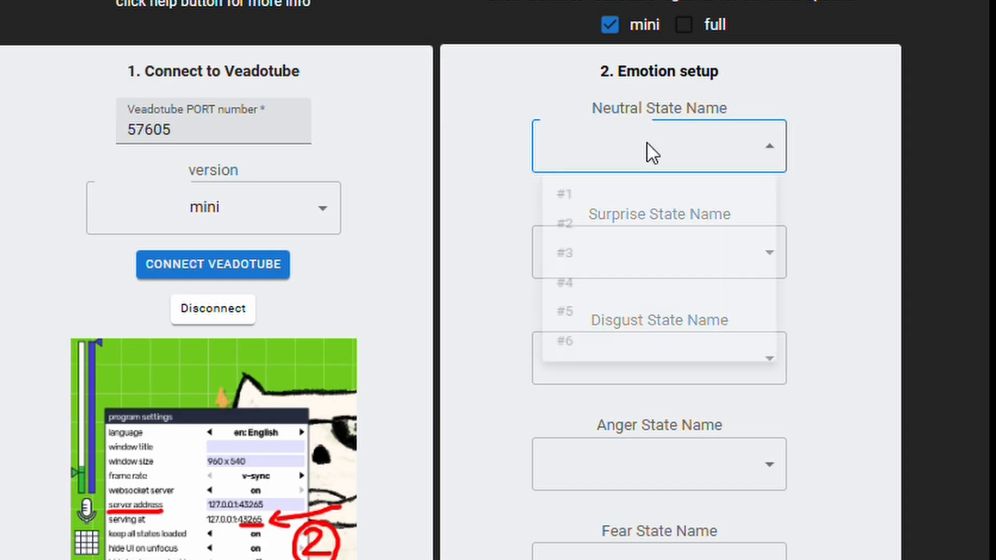
left_click(541, 259)
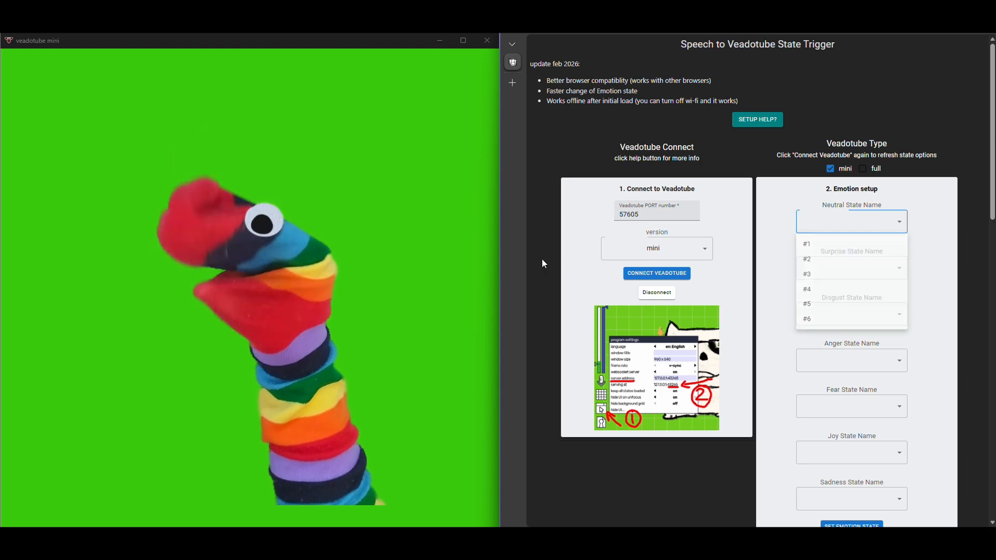
left_click(350, 295)
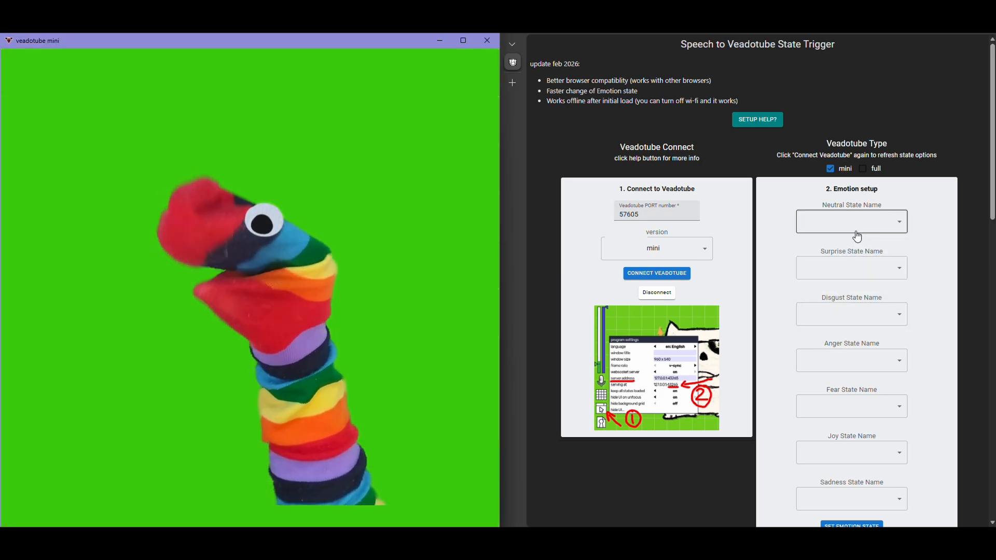
left_click(857, 228)
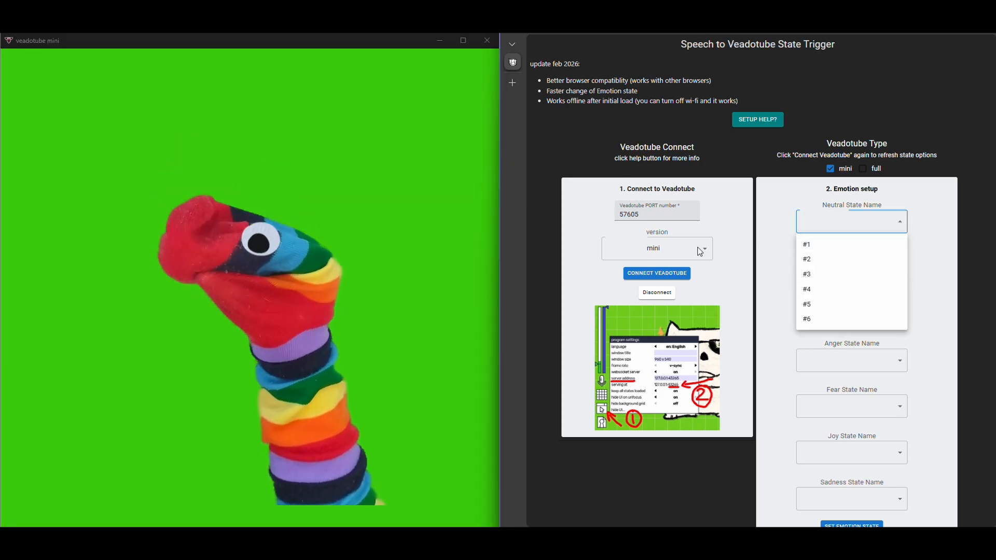
Preview avatar states #1 through #6 in veadotube mini and compare them with the Neutral state options
left_click(294, 257)
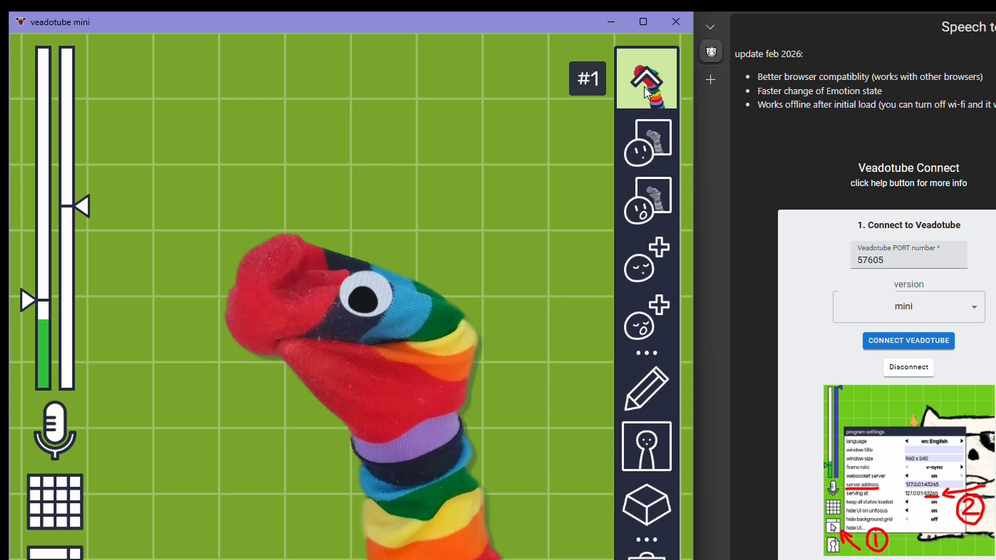
left_click(646, 94)
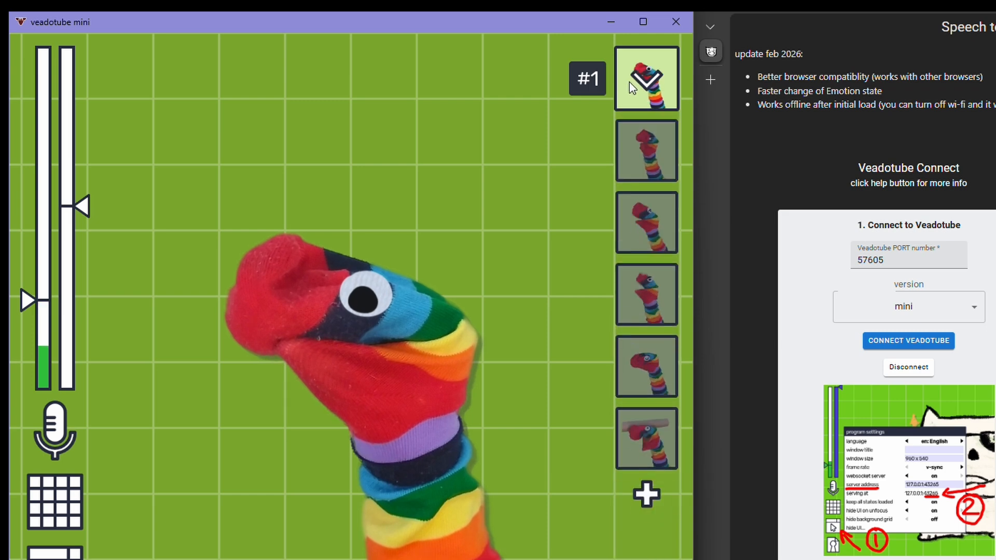
left_click(644, 137)
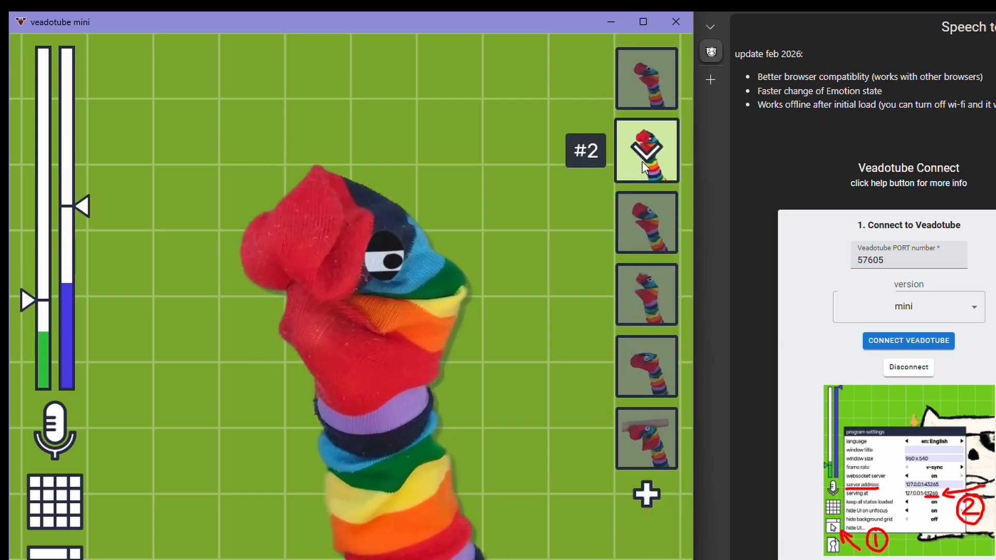
left_click(649, 247)
left_click(643, 303)
left_click(649, 352)
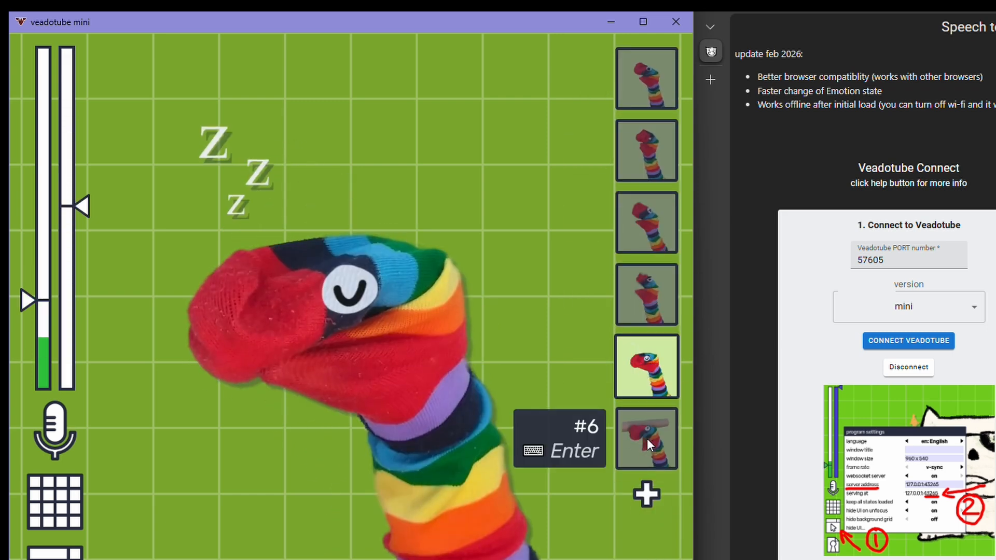
left_click(646, 441)
left_click(851, 221)
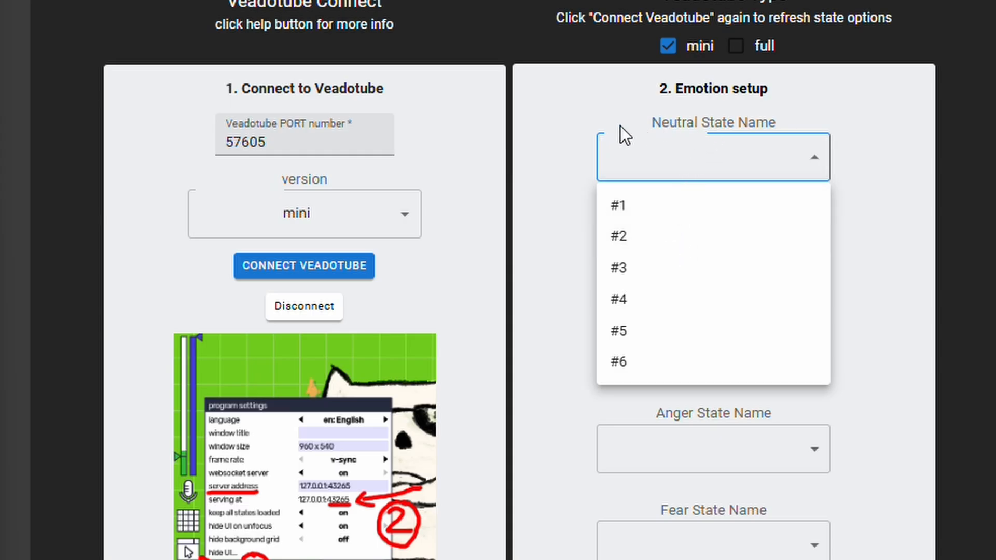
left_click(621, 136)
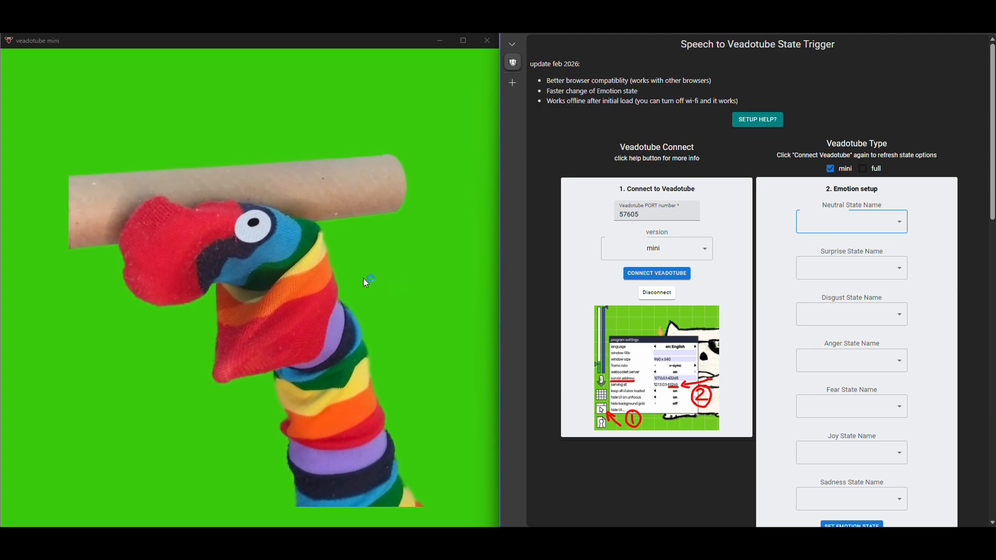
Preview states #1 and #2 in veadotube mini, assigning #1 to Neutral and #2 to Disgust in the emotion setup
left_click(329, 275)
left_click(460, 77)
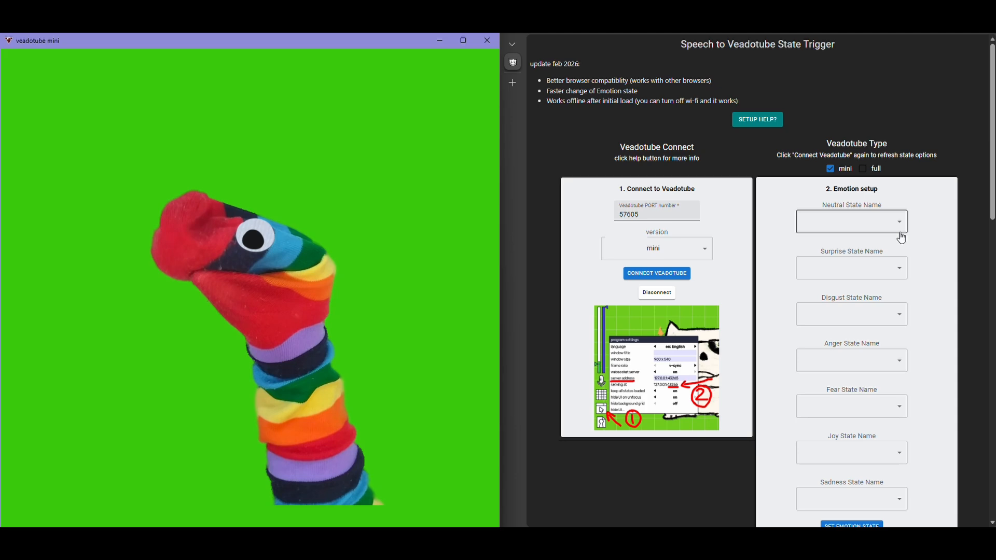
left_click(852, 227)
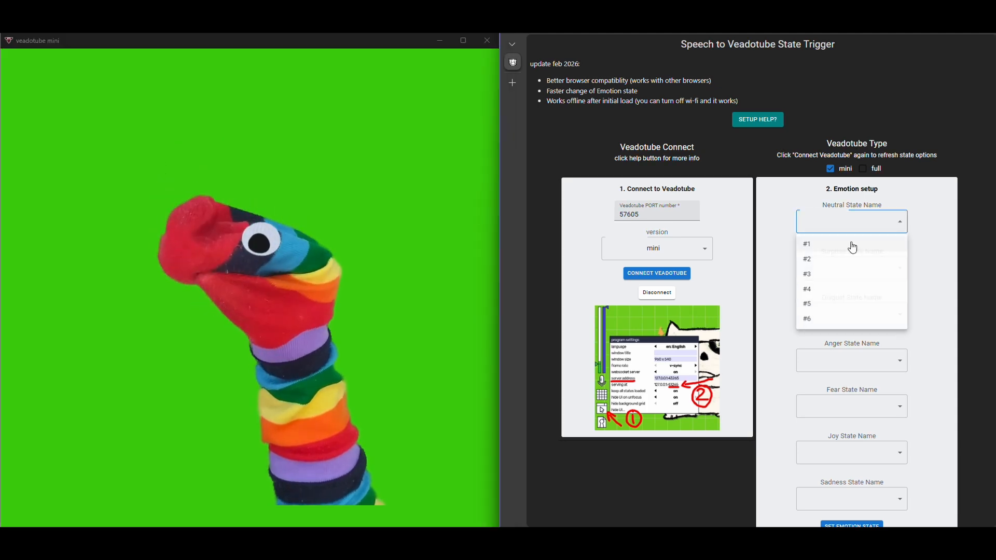
left_click(836, 250)
left_click(474, 150)
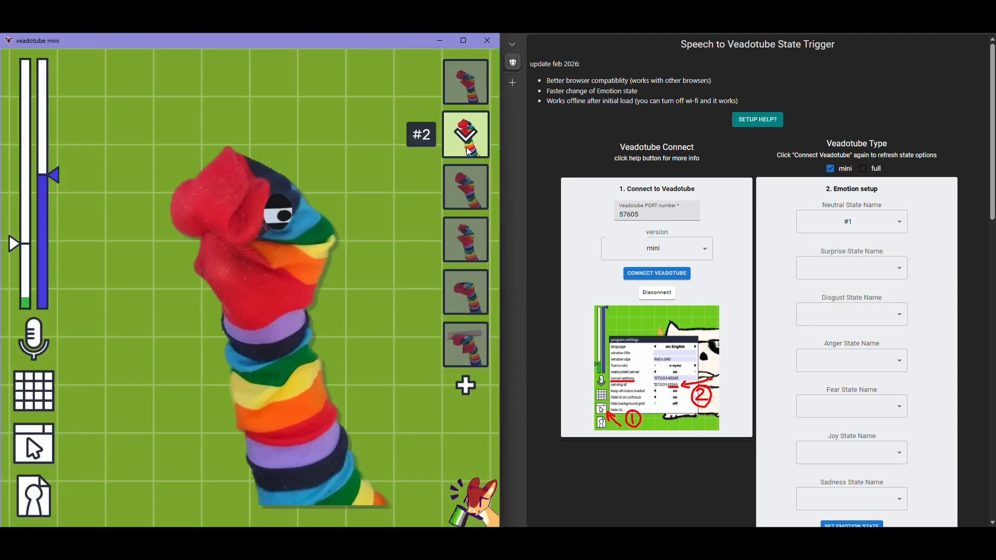
left_click(875, 314)
left_click(845, 347)
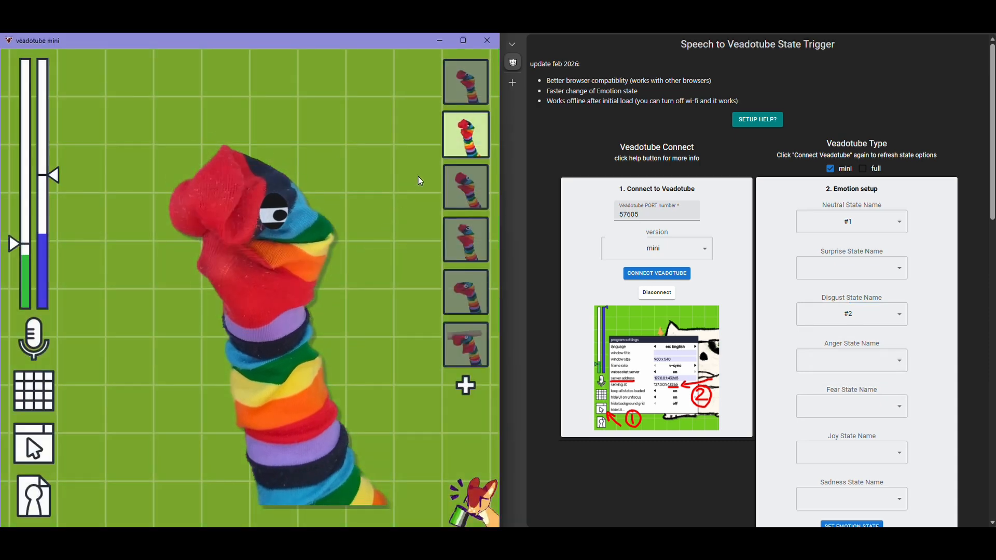
Preview states #3 and #4 in veadotube mini, assigning #3 to Joy and #4 to Anger in the emotion setup
left_click(460, 195)
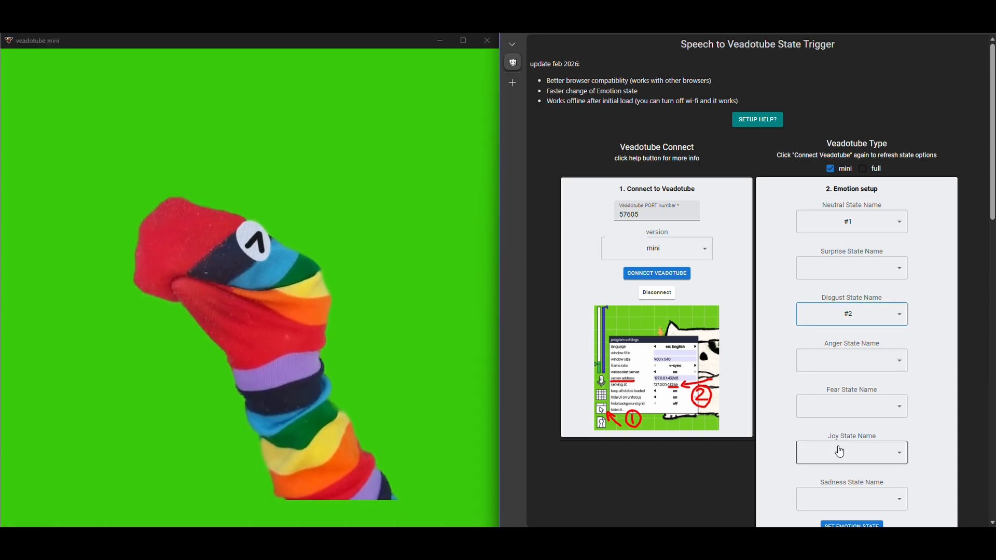
left_click(836, 452)
left_click(824, 472)
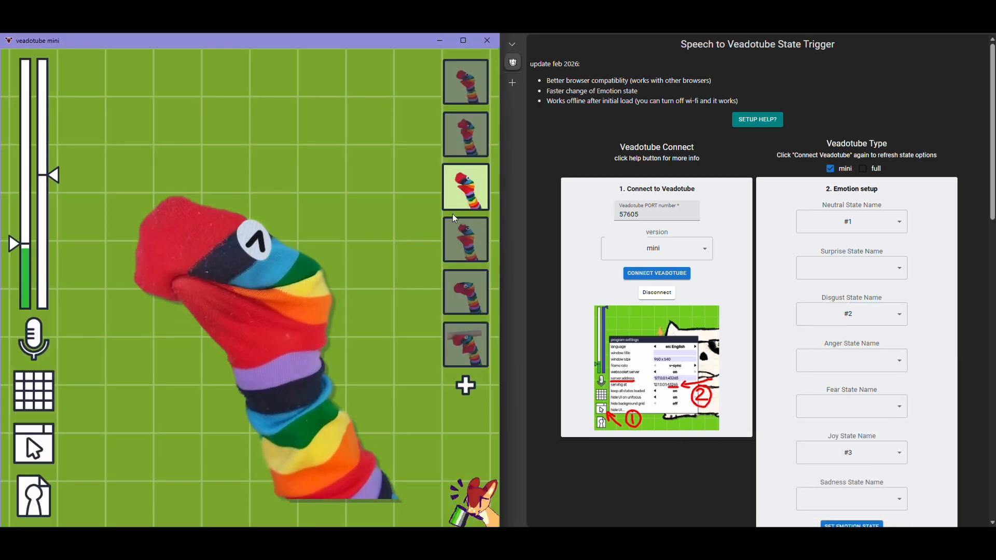
left_click(468, 237)
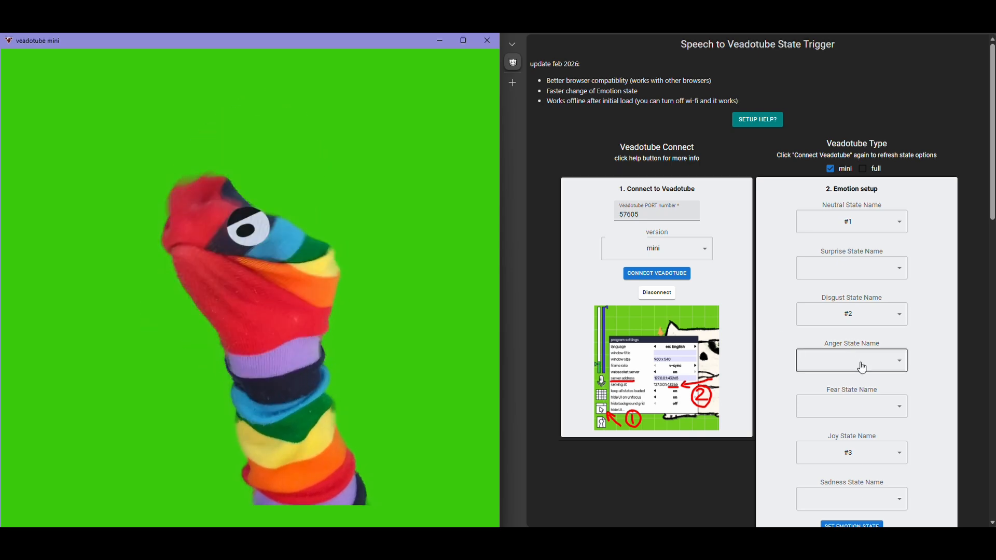
left_click(838, 361)
left_click(824, 428)
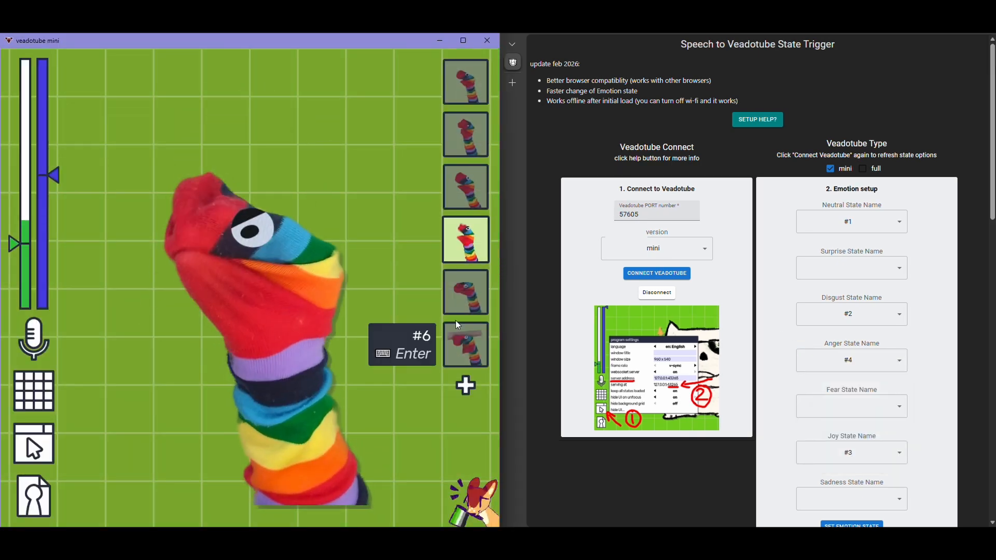
Preview states #5 and #6 in veadotube mini, assigning #5 to Fear and #6 to Surprise in the emotion setup
left_click(476, 302)
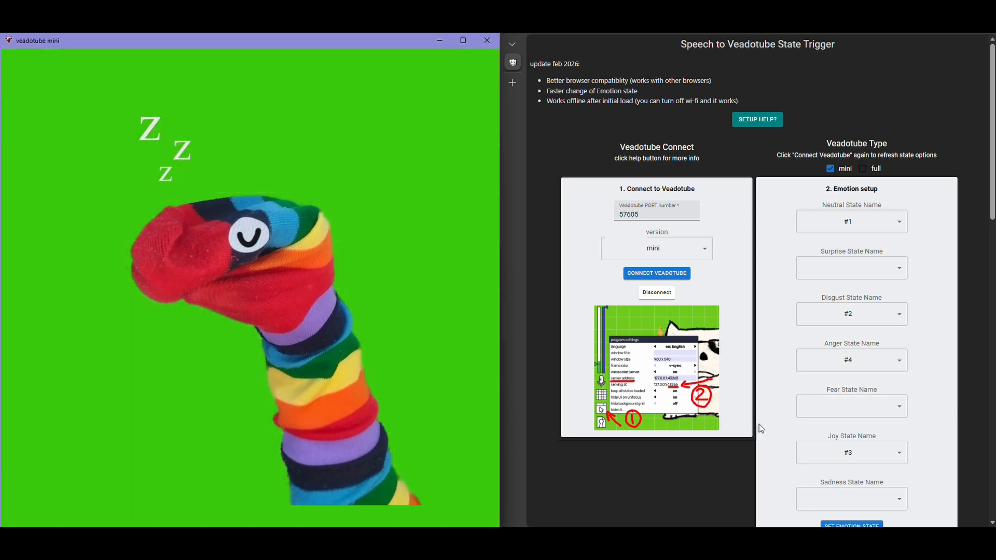
left_click(805, 410)
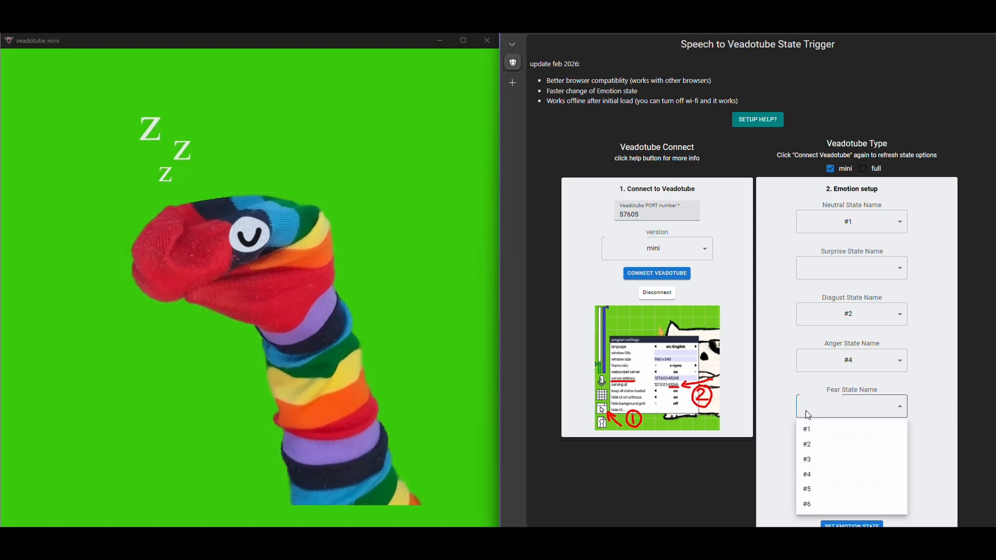
left_click(820, 491)
left_click(465, 344)
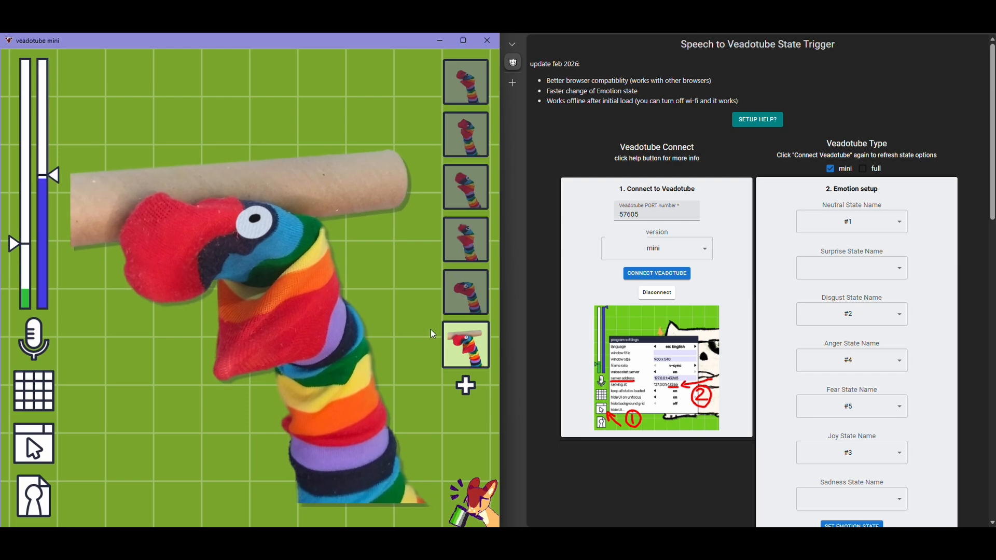
left_click(857, 271)
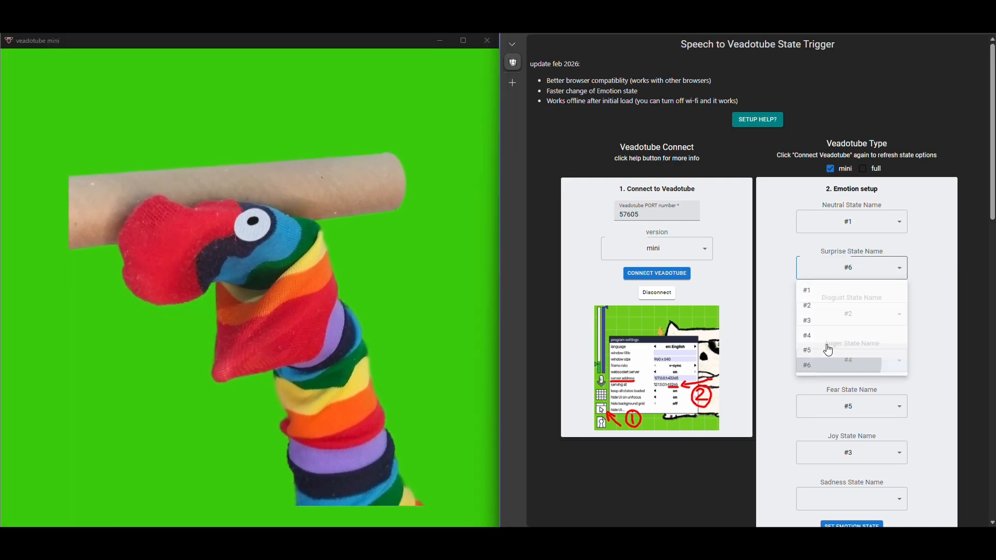
left_click(825, 358)
scroll(824, 364, "down", 2)
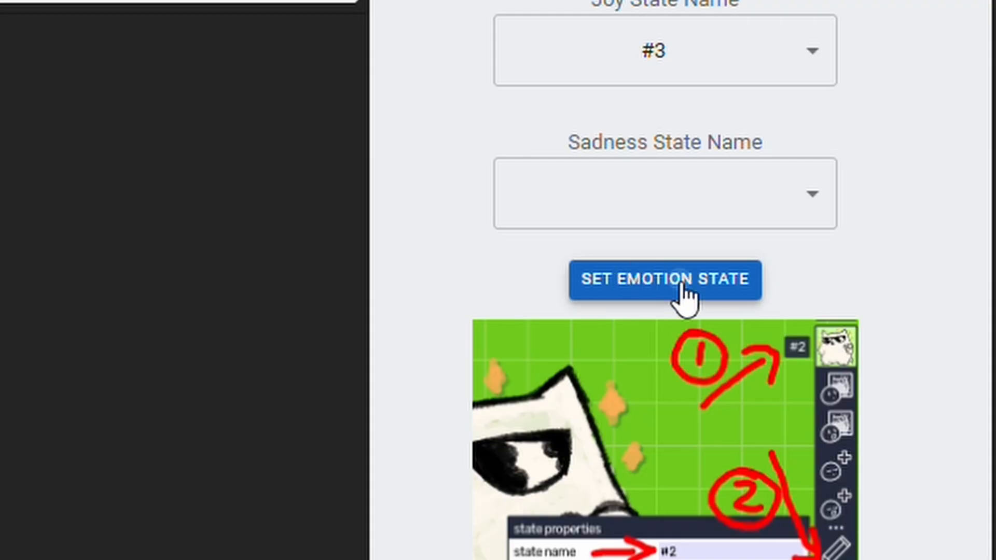
Apply the emotion state assignments and start the speech session
left_click(681, 284)
scroll(757, 261, "down", 3)
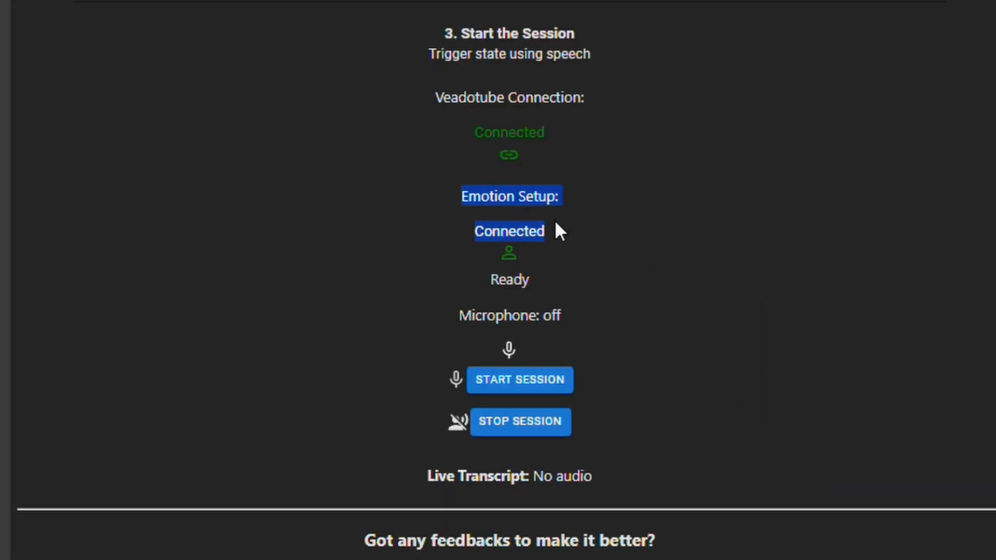
left_click(384, 250)
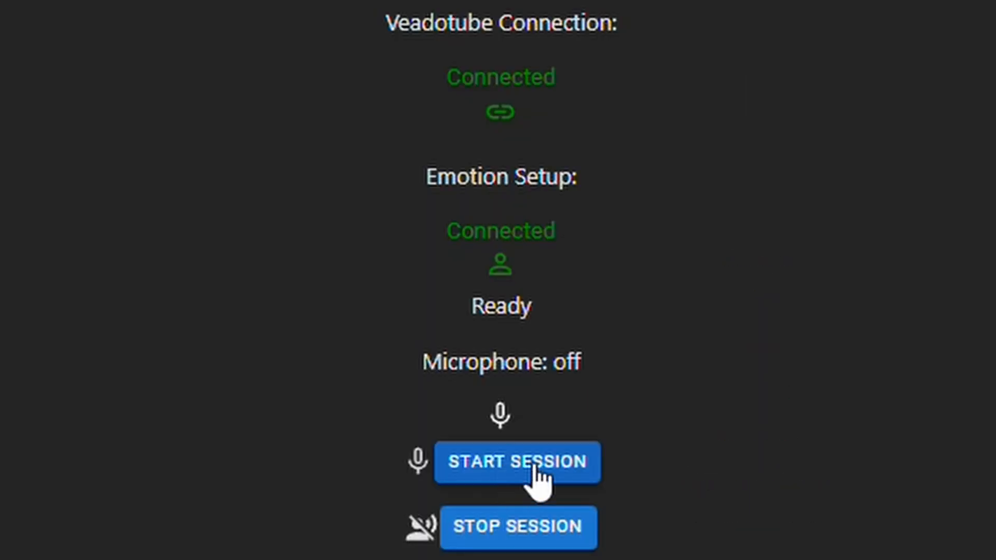
left_click(534, 466)
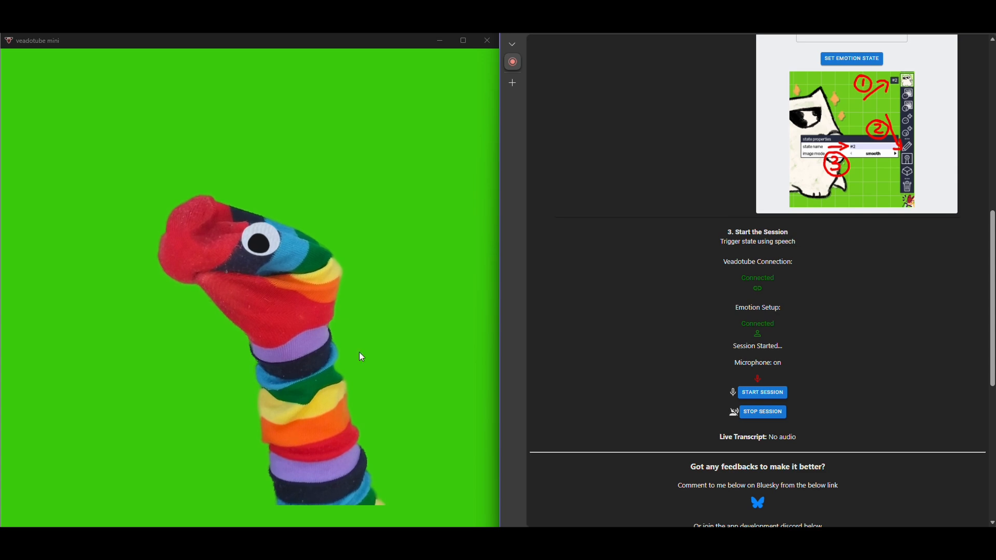
Test the speech-driven state changes in veadotube mini and compare them with the assigned emotion states
left_click(324, 355)
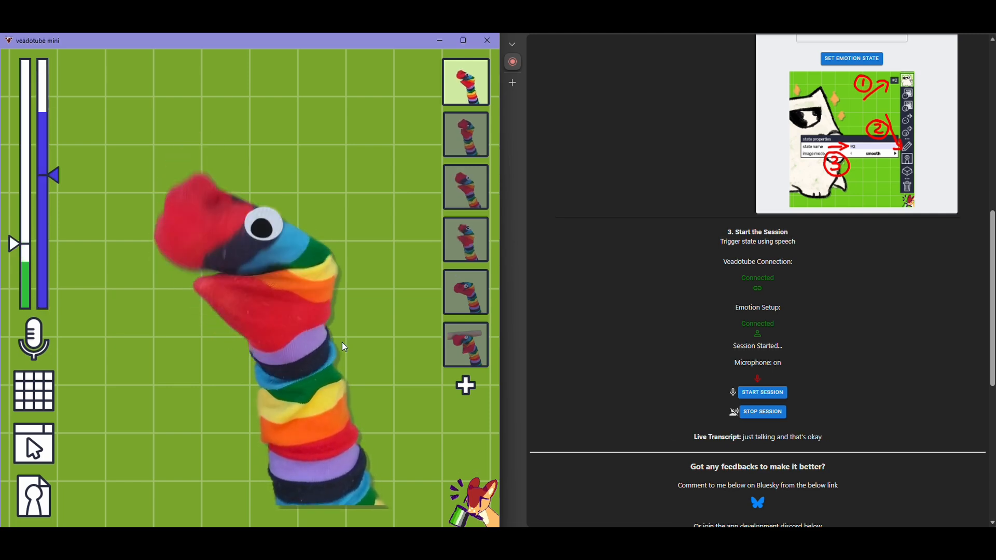
scroll(762, 283, "up", 5)
scroll(766, 288, "down", 3)
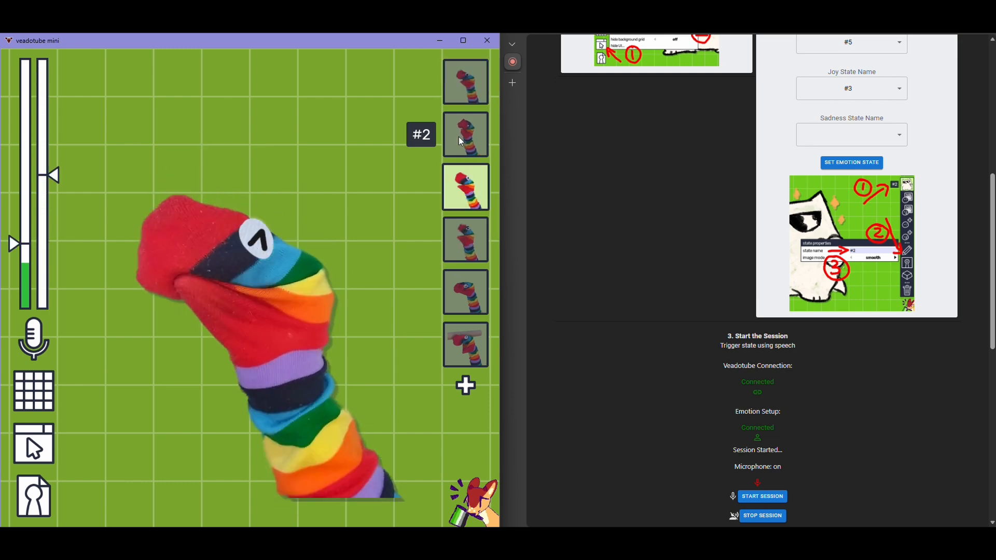
scroll(830, 244, "up", 5)
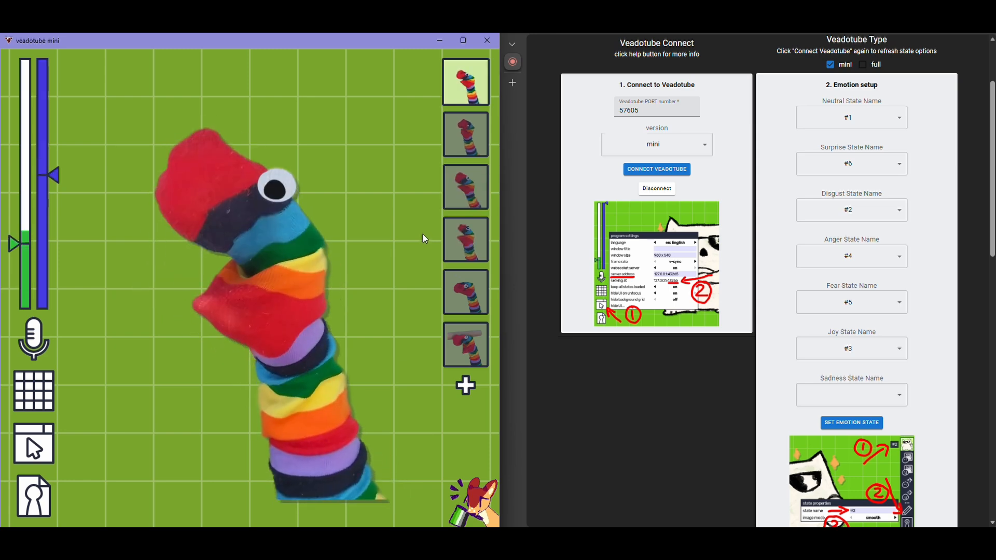
scroll(646, 341, "down", 5)
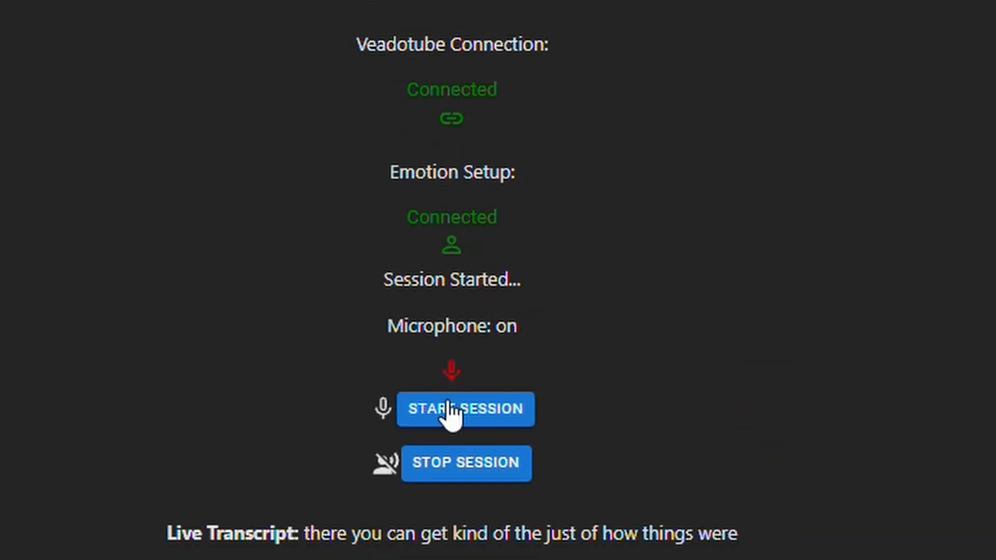
Stop the speech session, acknowledge the disconnection notice and return to the connection and emotion setup
left_click(470, 467)
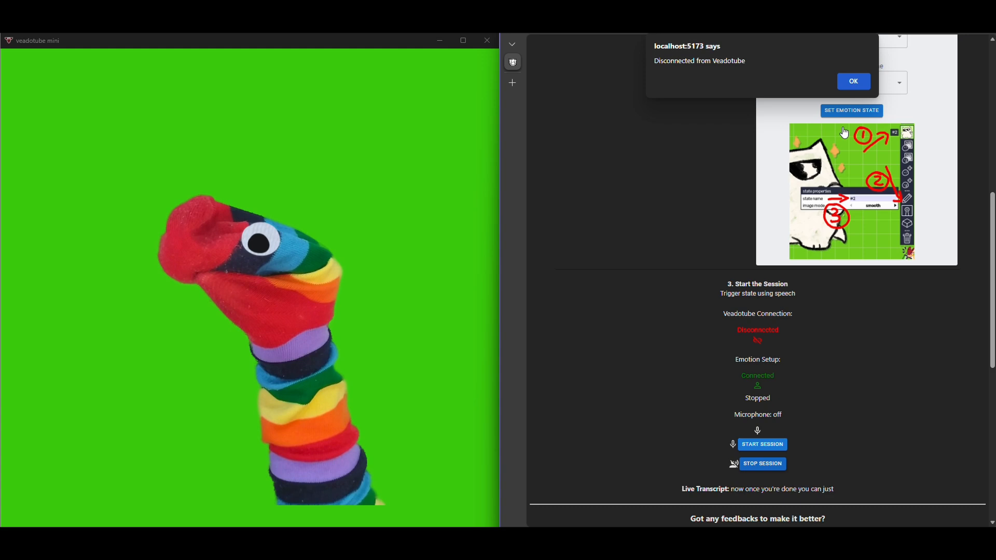
left_click(853, 81)
scroll(770, 285, "up", 5)
scroll(767, 284, "up", 2)
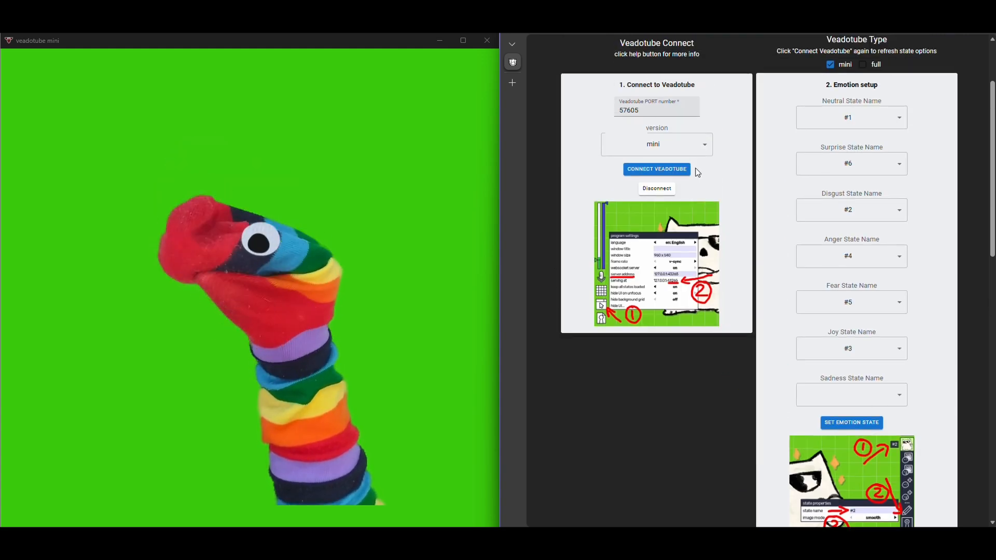
left_click(334, 341)
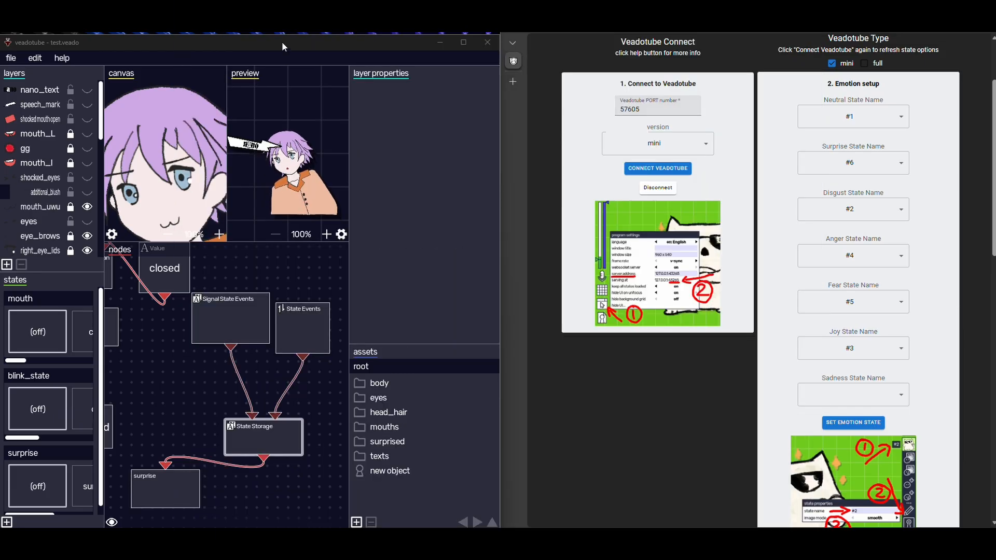
Switch to veadotube with test.veado and examine the Signal State Events node's hotkey settings and the State node types available for creation
left_click(284, 44)
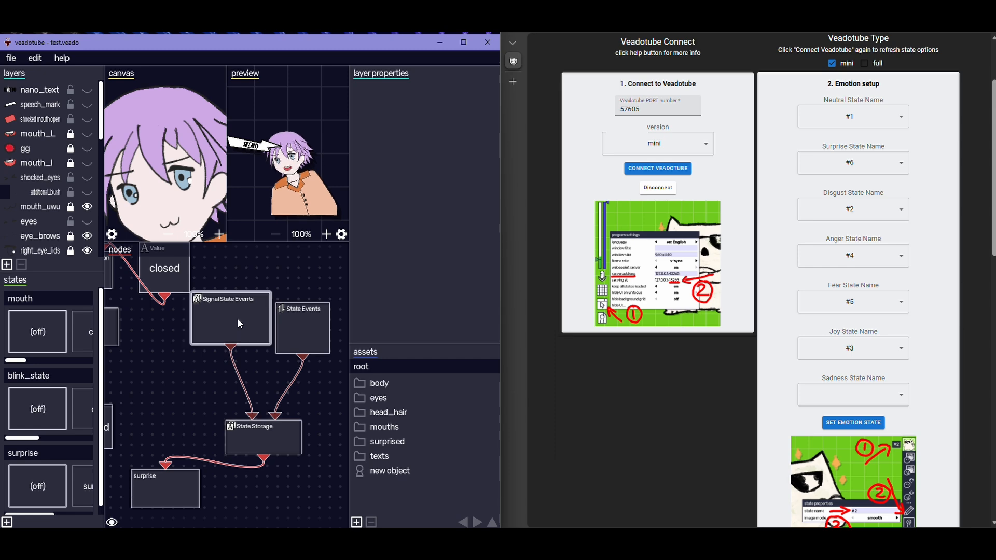
right_click(230, 329)
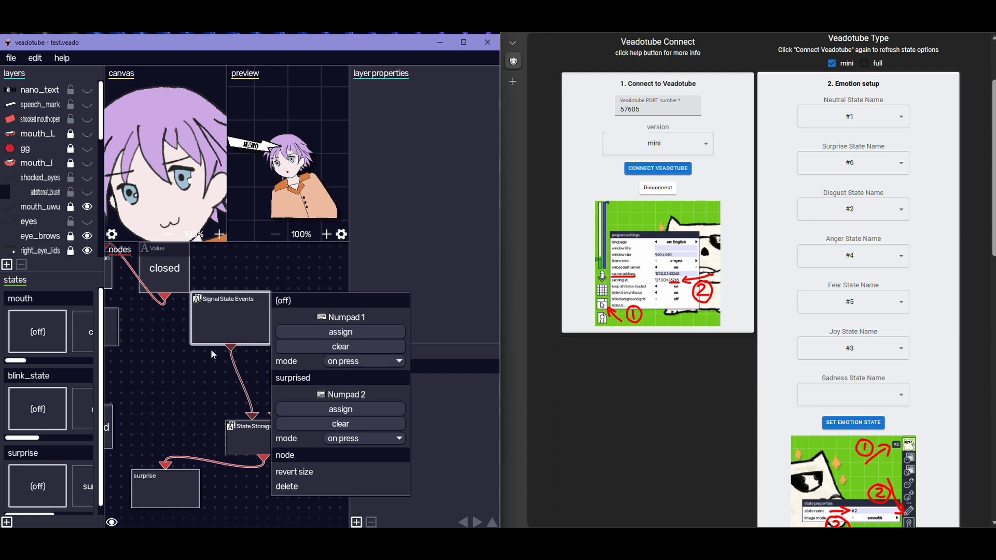
right_click(166, 372)
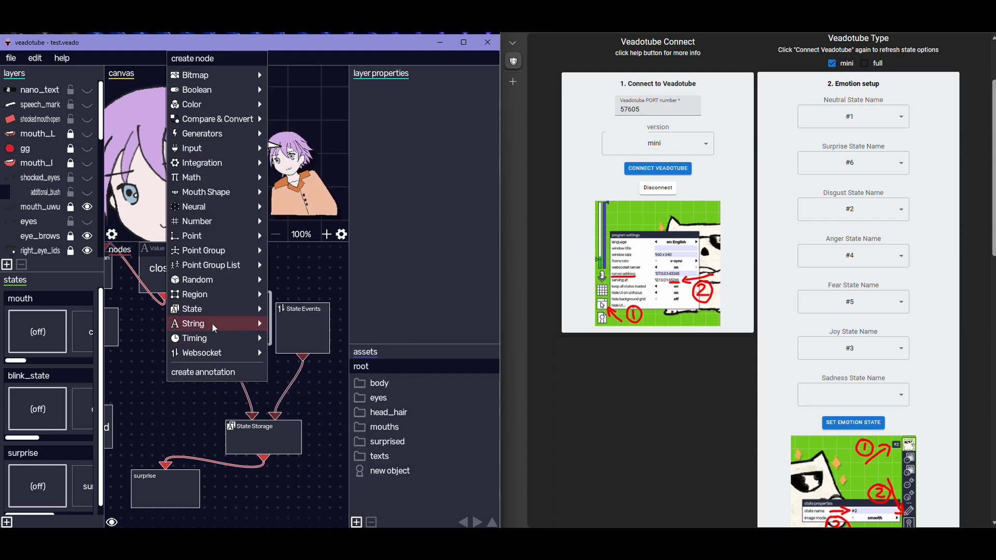
mouse_move(243, 310)
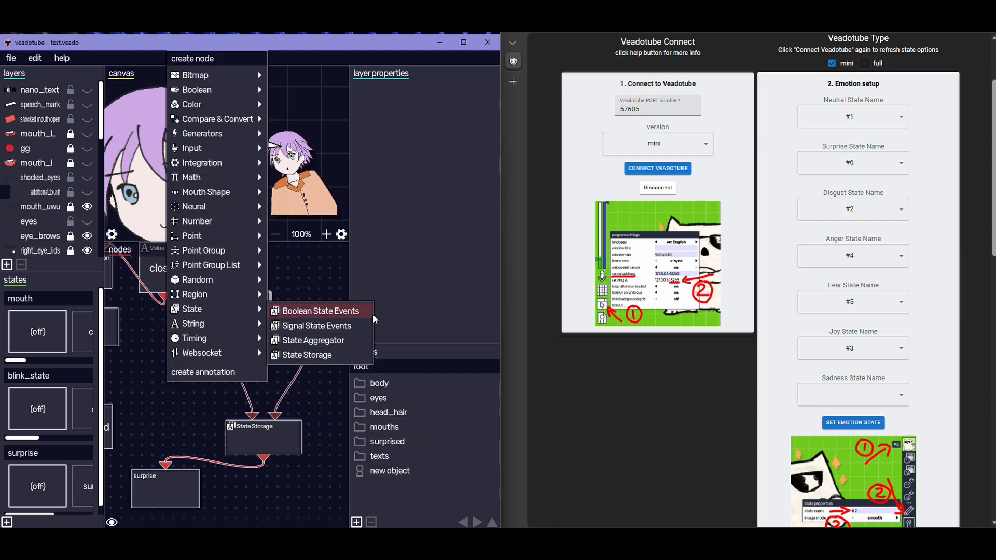
left_click(317, 325)
right_click(232, 316)
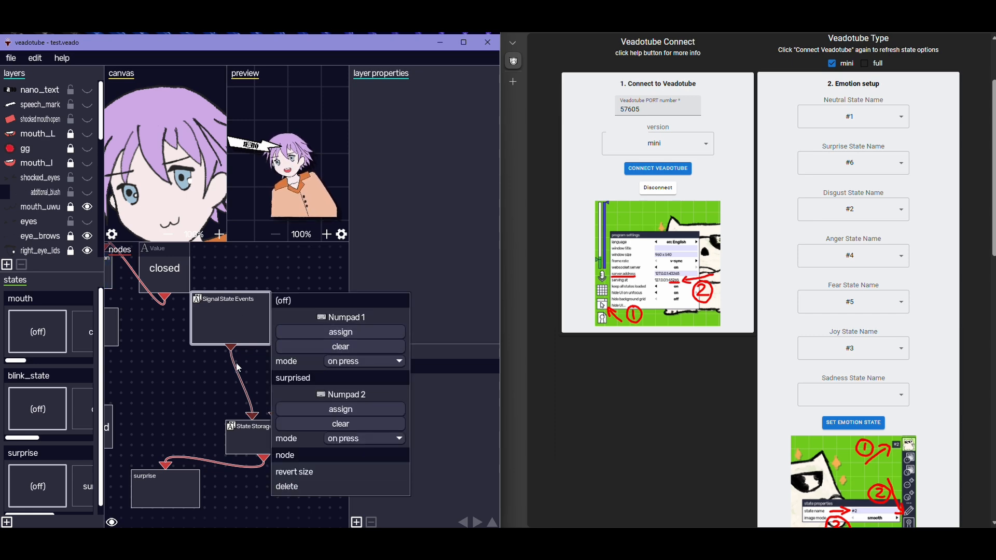
left_click(192, 375)
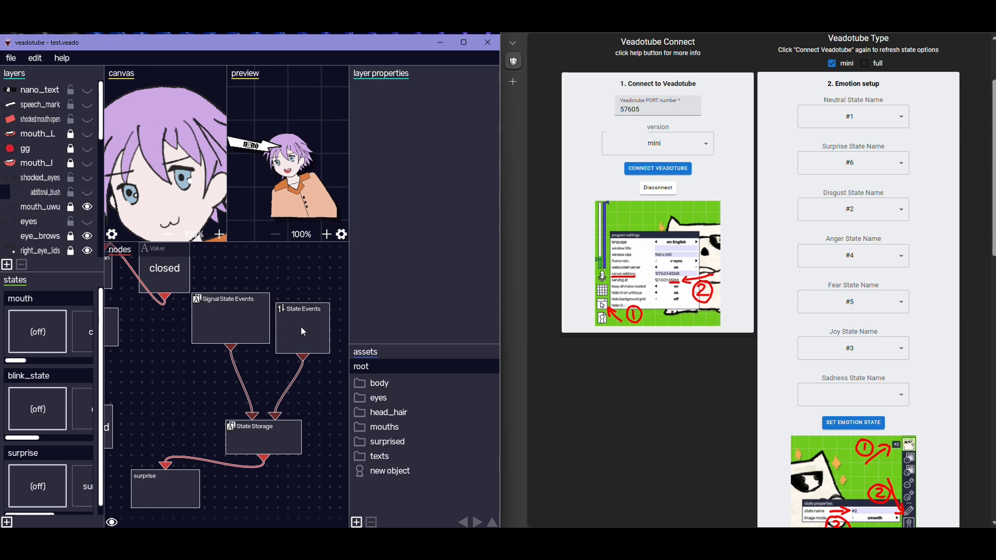
Point out the existing State Events node by nudging it, and view the Websocket node types available for creation
left_click_drag(314, 326, 318, 320)
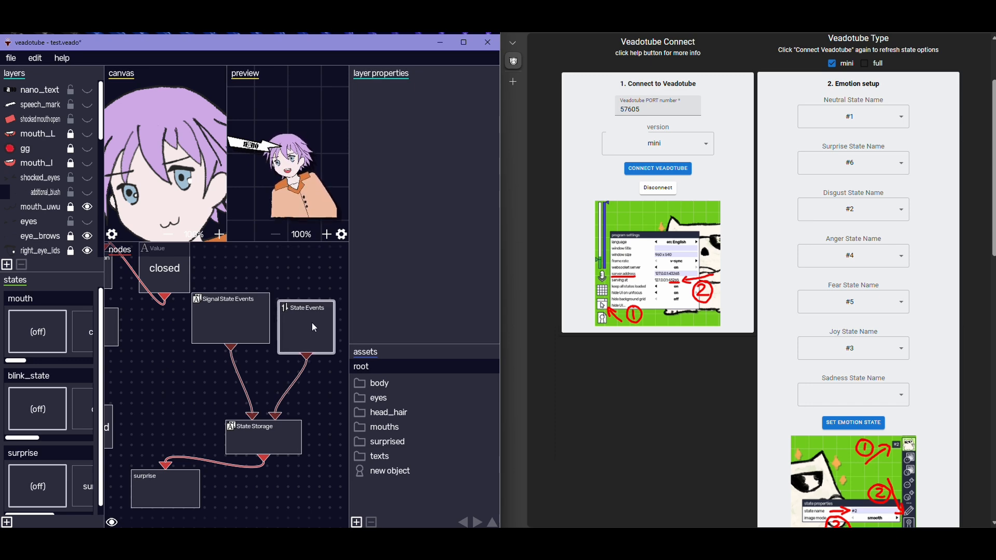
right_click(188, 387)
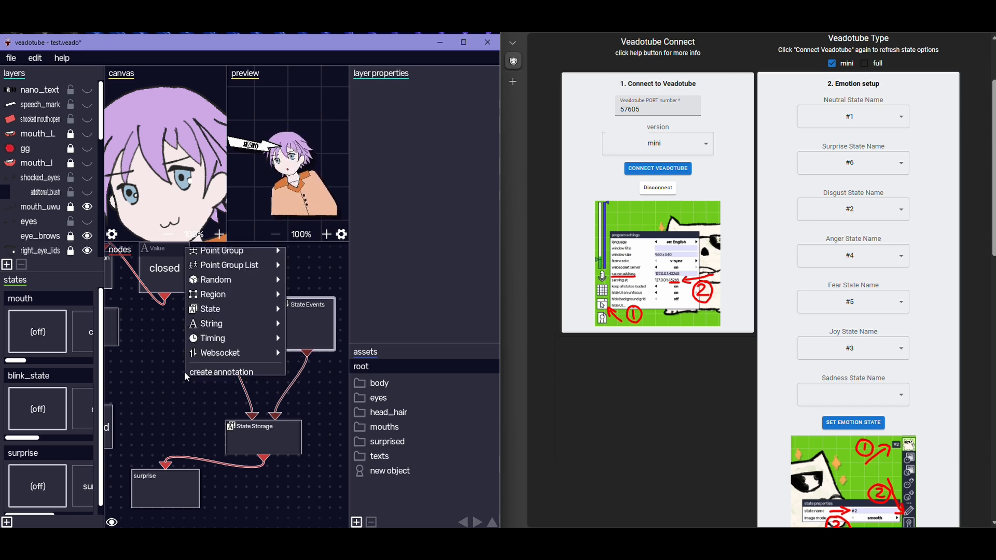
mouse_move(243, 359)
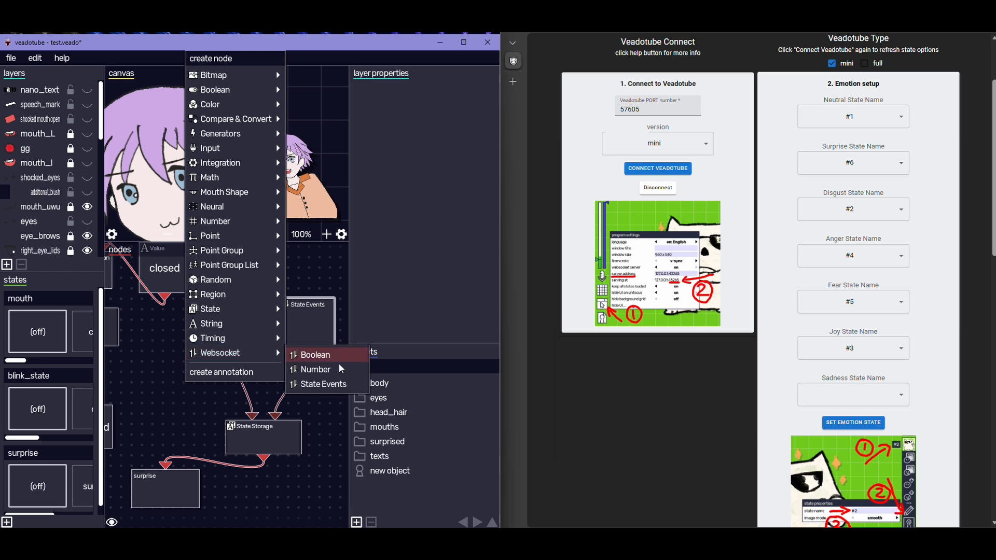
left_click(174, 402)
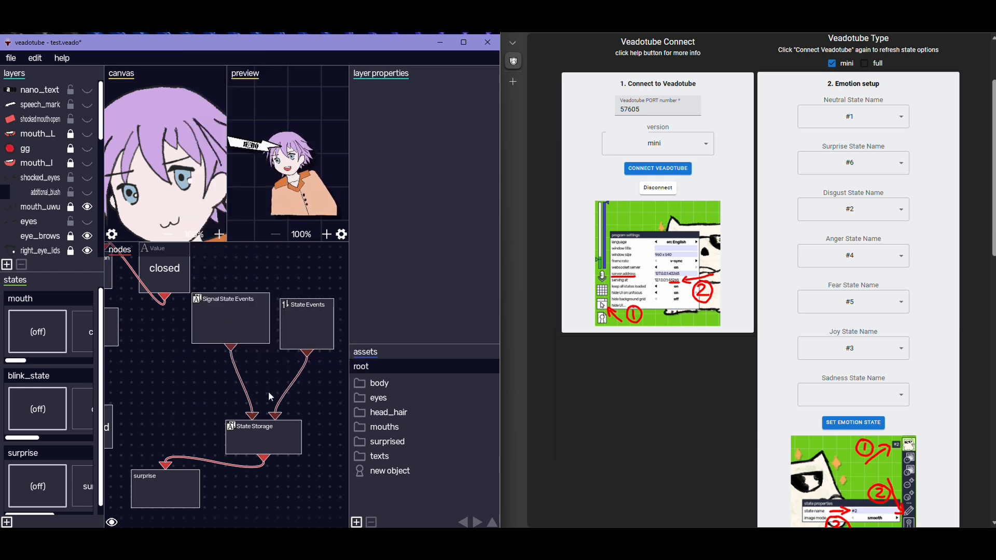
Inspect the Websocket settings of the State Events node and highlight its id
left_click(307, 332)
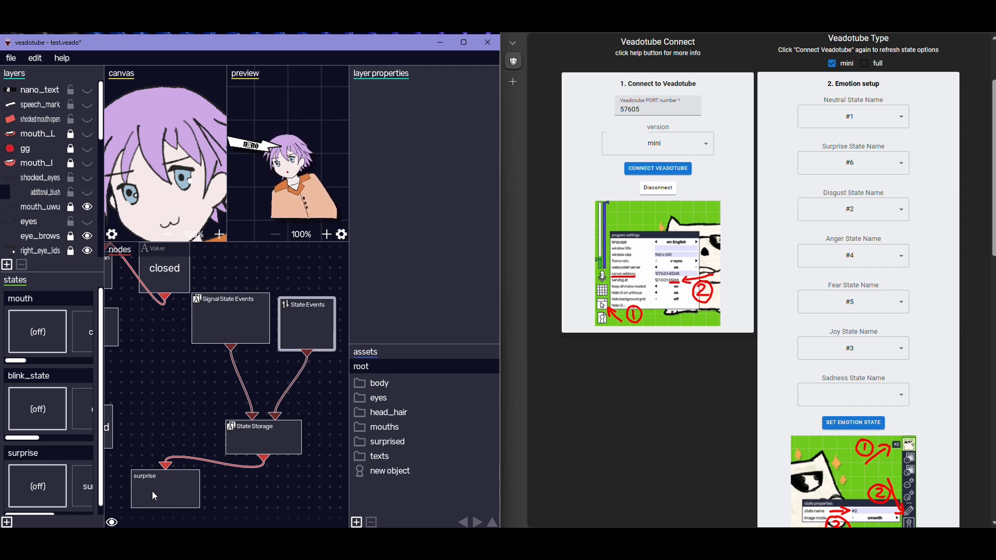
left_click(153, 495)
right_click(307, 328)
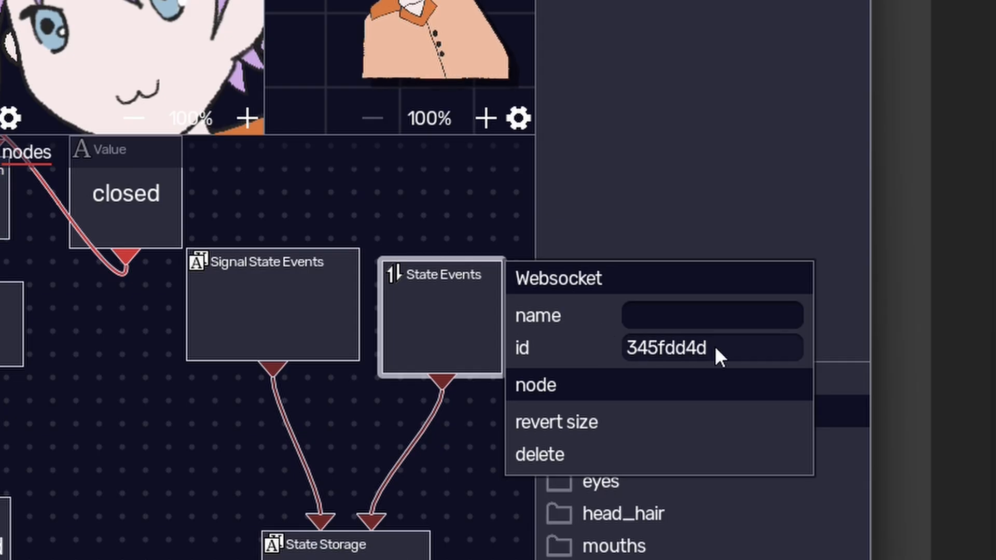
left_click_drag(433, 339, 393, 338)
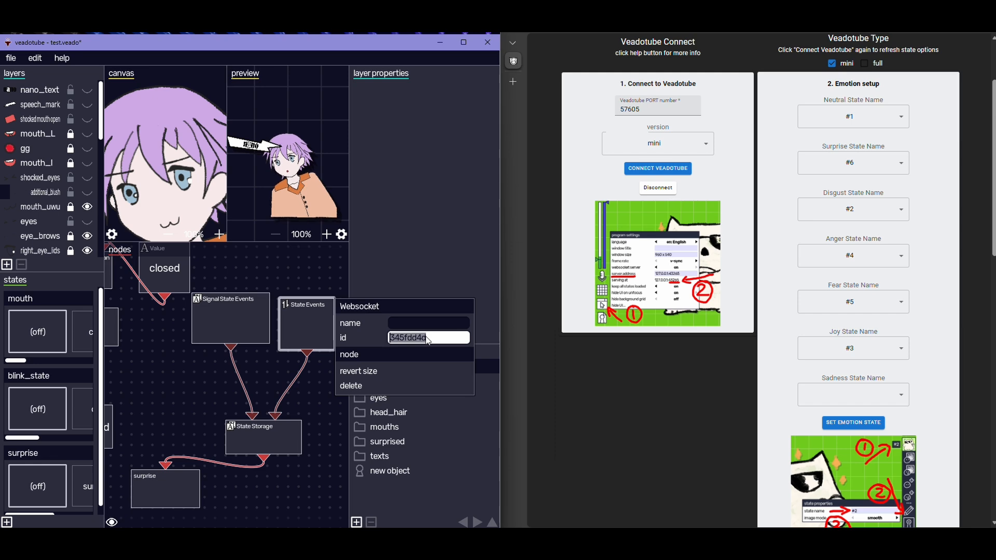
left_click(285, 358)
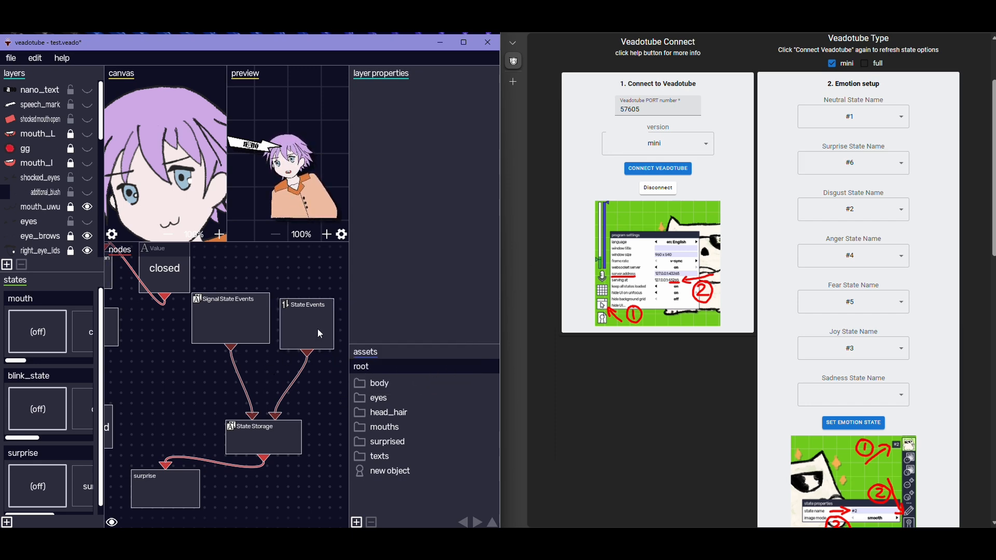
Review the State node types available for creation and examine the State Storage node's settings
right_click(151, 420)
mouse_move(215, 352)
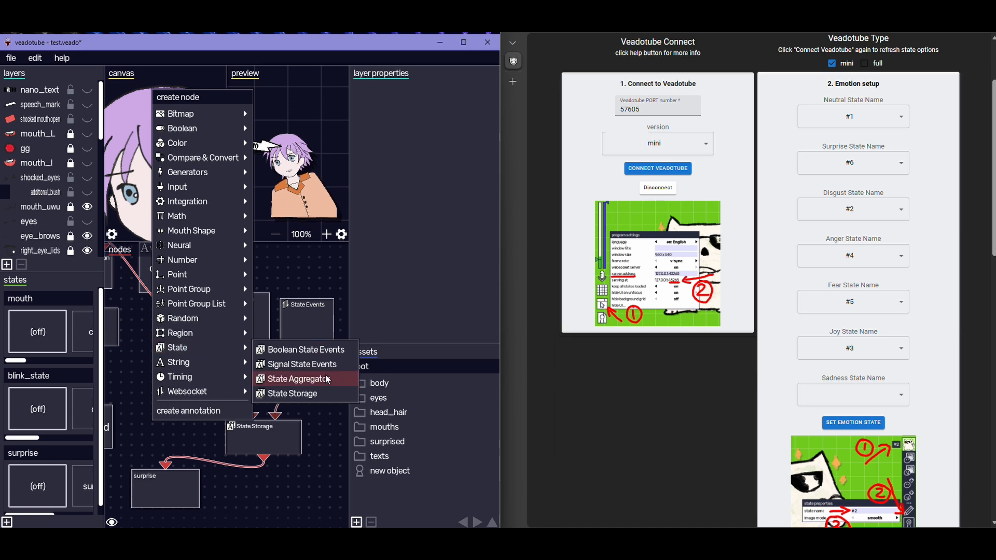
left_click(137, 447)
right_click(261, 438)
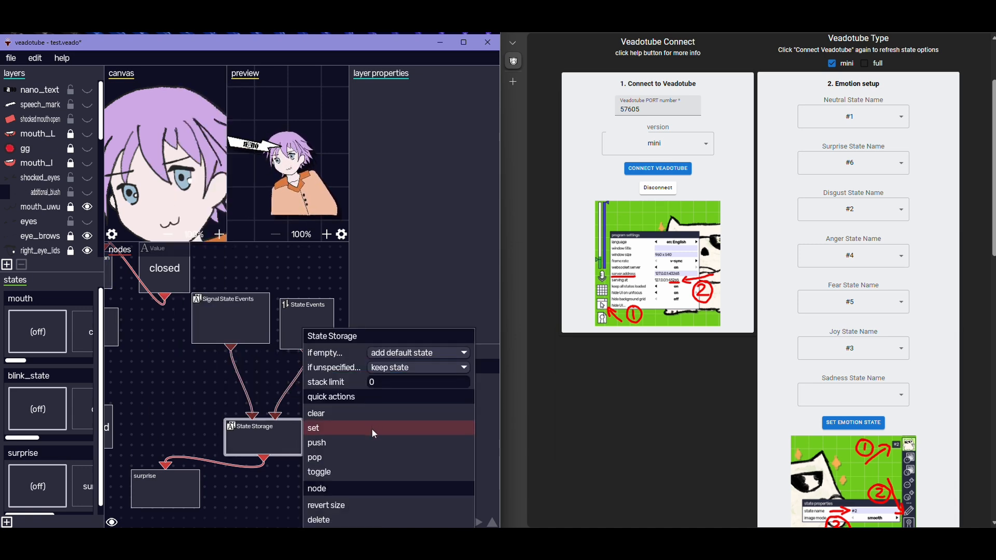
left_click(207, 465)
Widen the states area to inspect the surprise group, preview its surprised and (off) states, and reposition the surprise node
left_click_drag(178, 487, 178, 481)
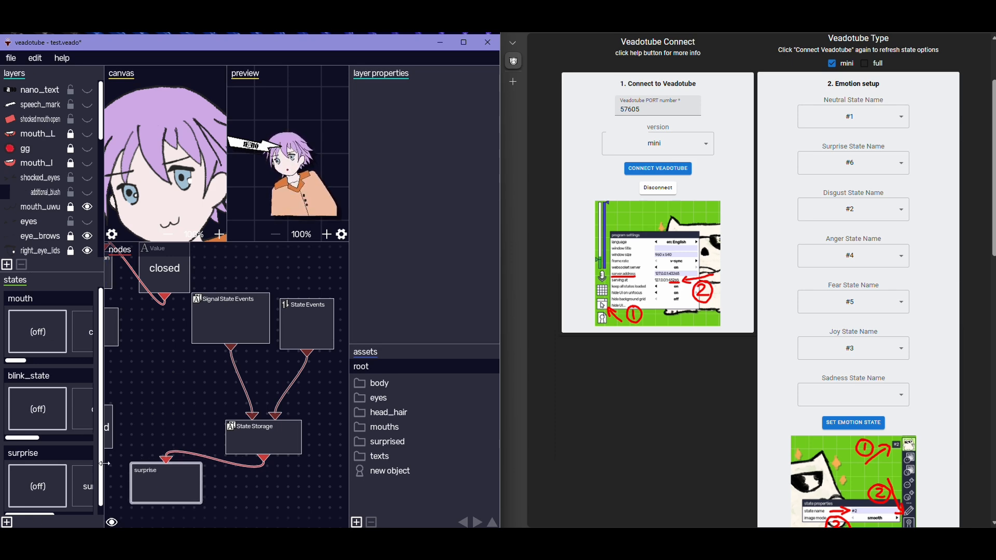
left_click_drag(104, 463, 137, 463)
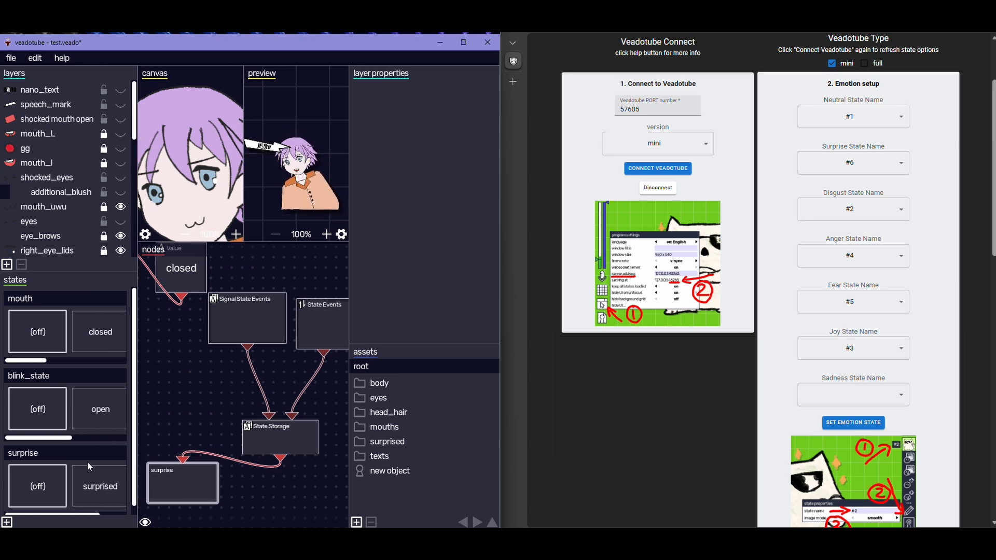
left_click(104, 489)
left_click(47, 498)
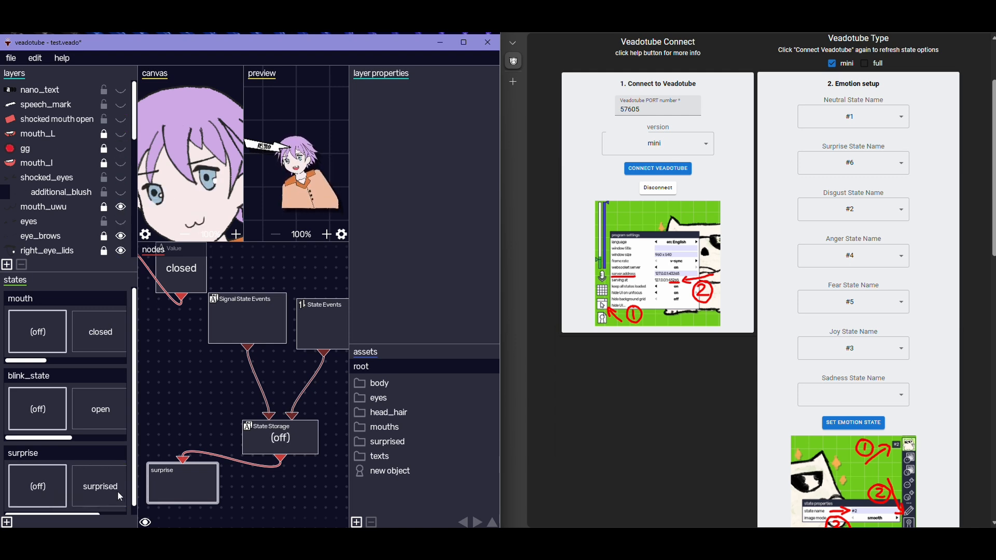
left_click_drag(137, 454, 121, 445)
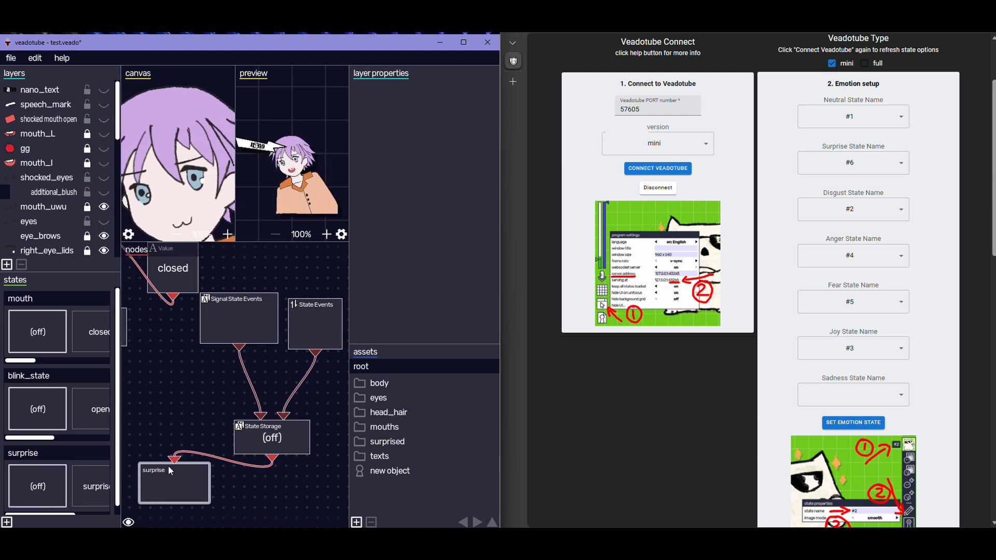
left_click_drag(169, 470, 176, 476)
Review the Signal State Events node's hotkeys and test them by alternating the surprise group between (off) and surprised
left_click(232, 309)
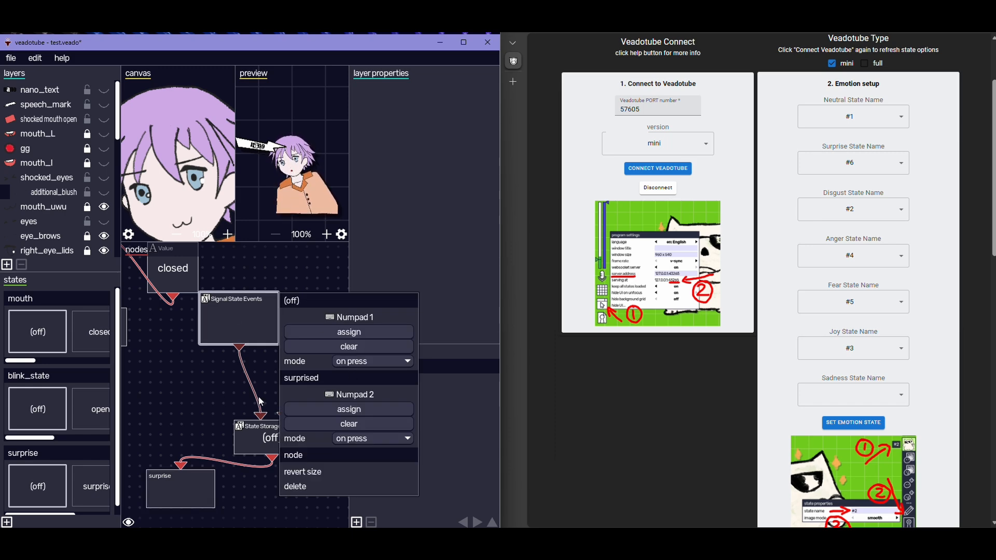
left_click(191, 388)
key("KP_1")
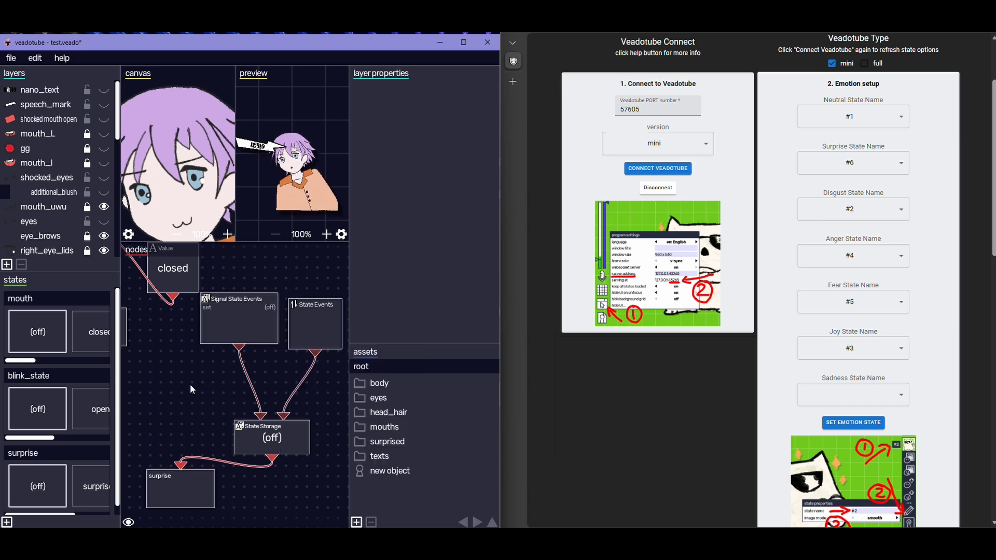
key("KP_2")
key("KP_1")
key("KP_2")
key("KP_1")
key("KP_2")
key("KP_1")
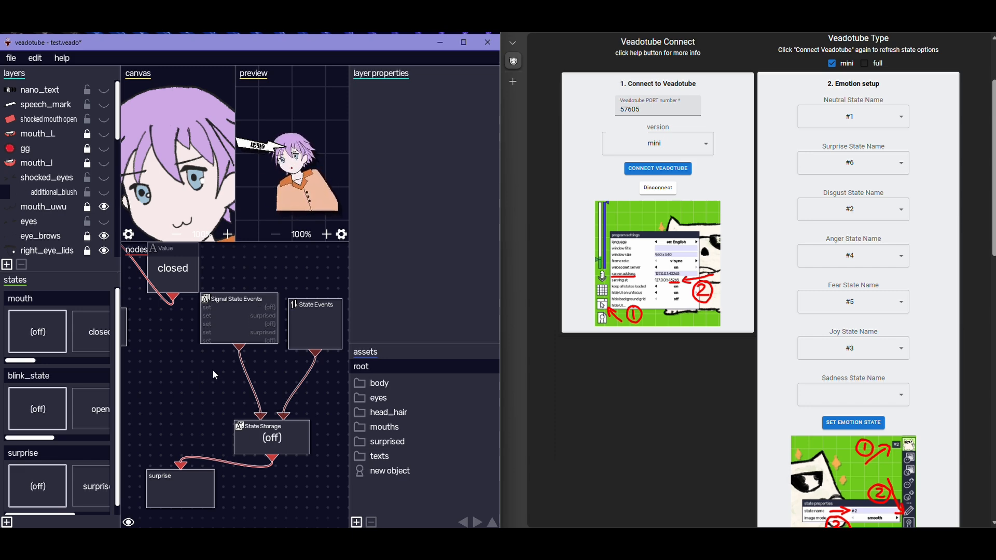
Close the avatar file test.veado without saving and bring up the test_scene.veadoscene scene
left_click(11, 58)
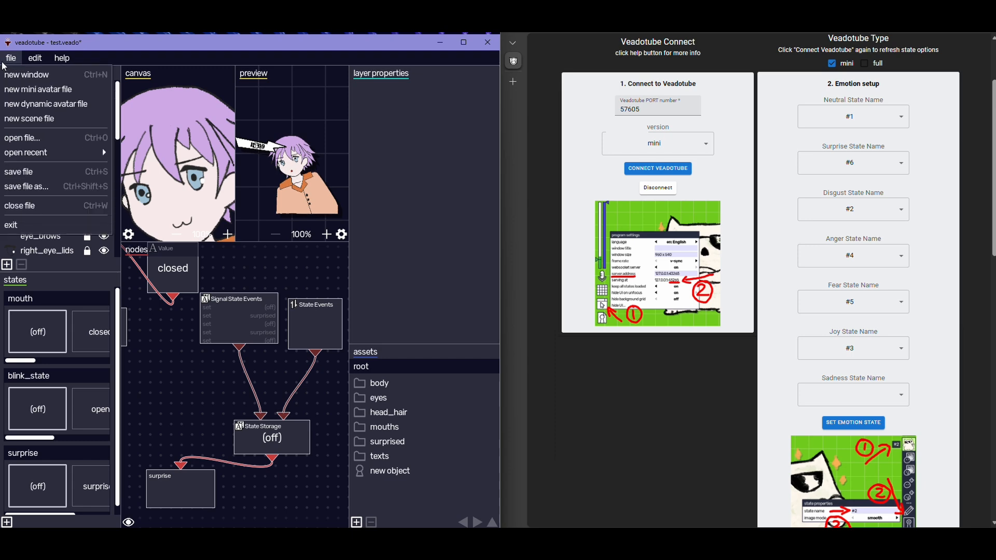
left_click(37, 208)
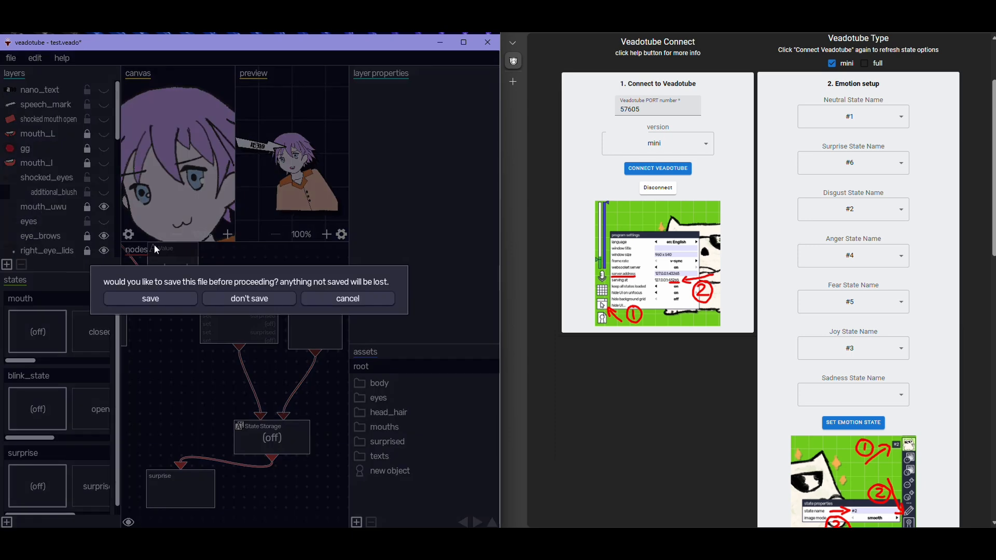
left_click(261, 301)
left_click(382, 307)
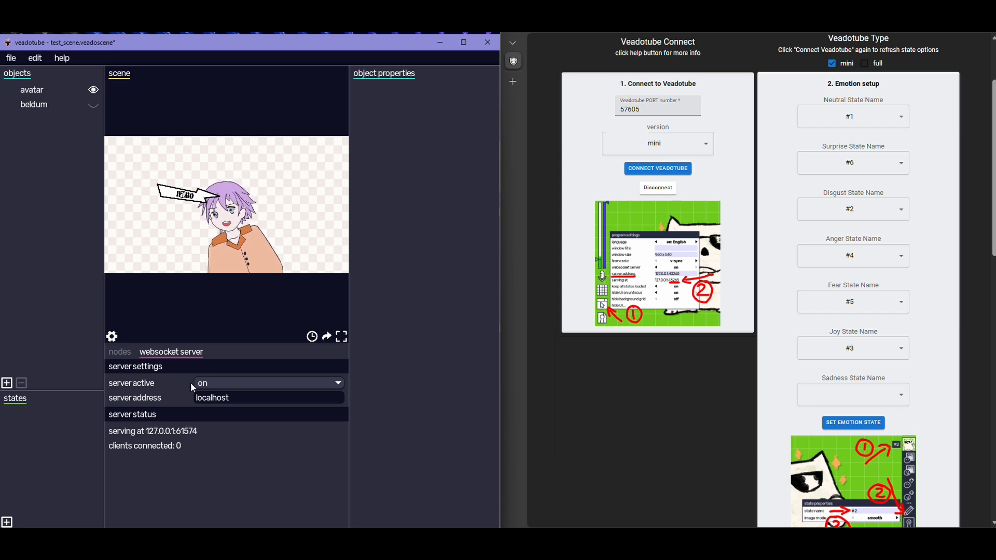
Inspect the scene's nodes, and check the websocket server's active setting and server address
left_click(120, 353)
left_click_drag(229, 451, 236, 407)
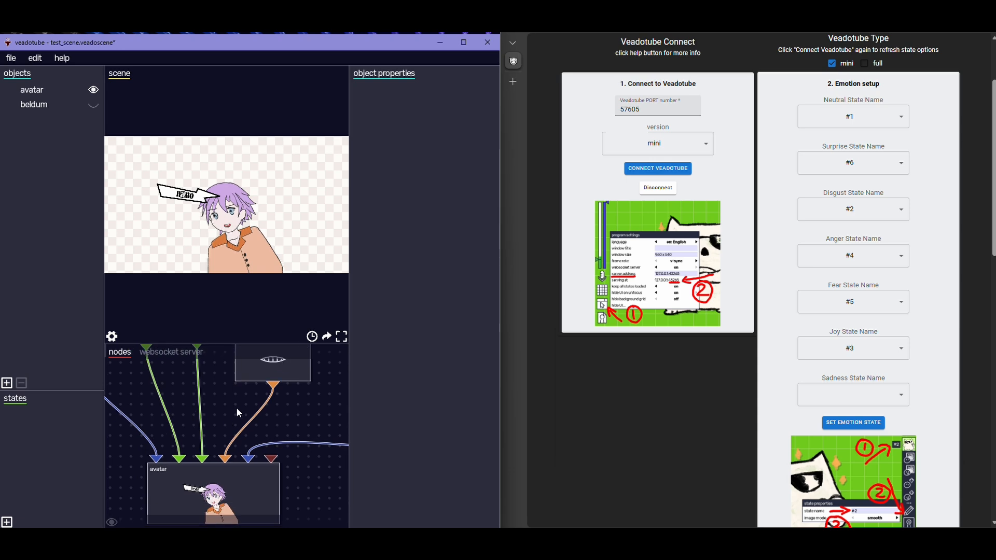
left_click(169, 352)
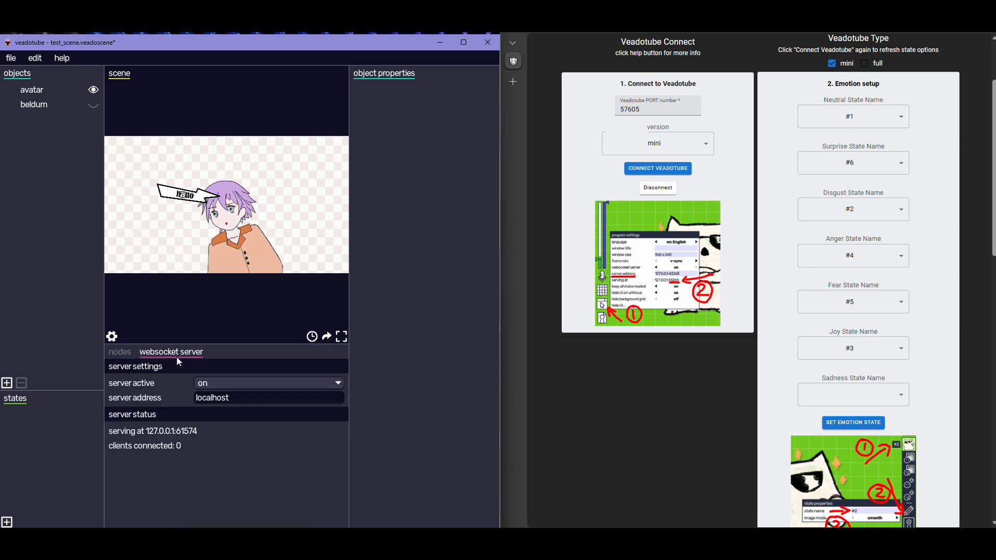
left_click(227, 386)
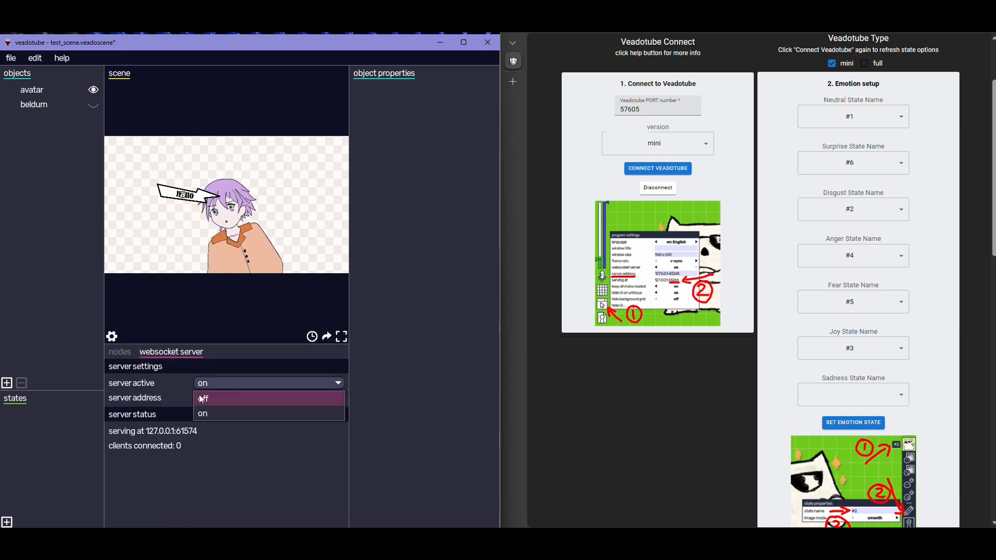
left_click(209, 415)
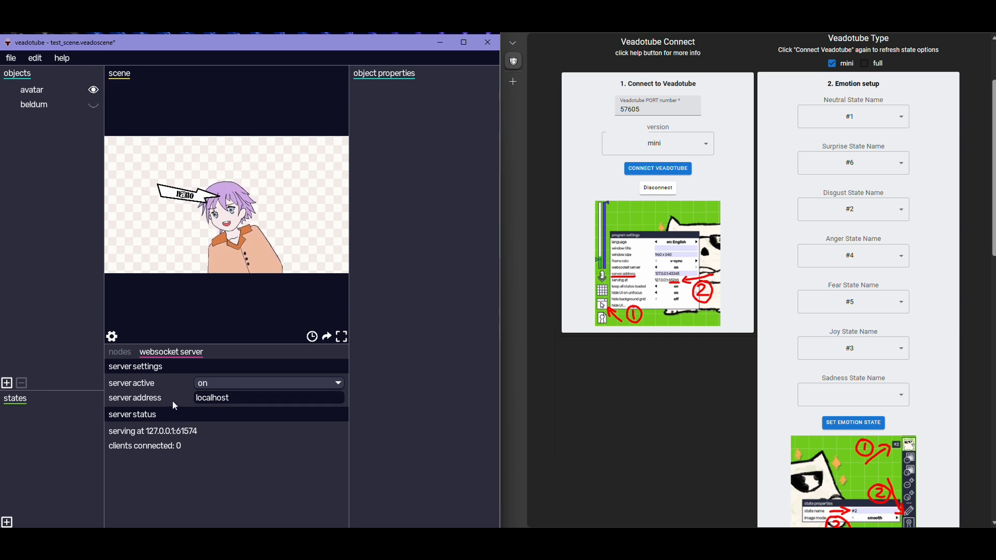
left_click(234, 400)
left_click(146, 400)
Connect the web page to veadotube using port number 61574 and the full version
left_click_drag(649, 110, 597, 107)
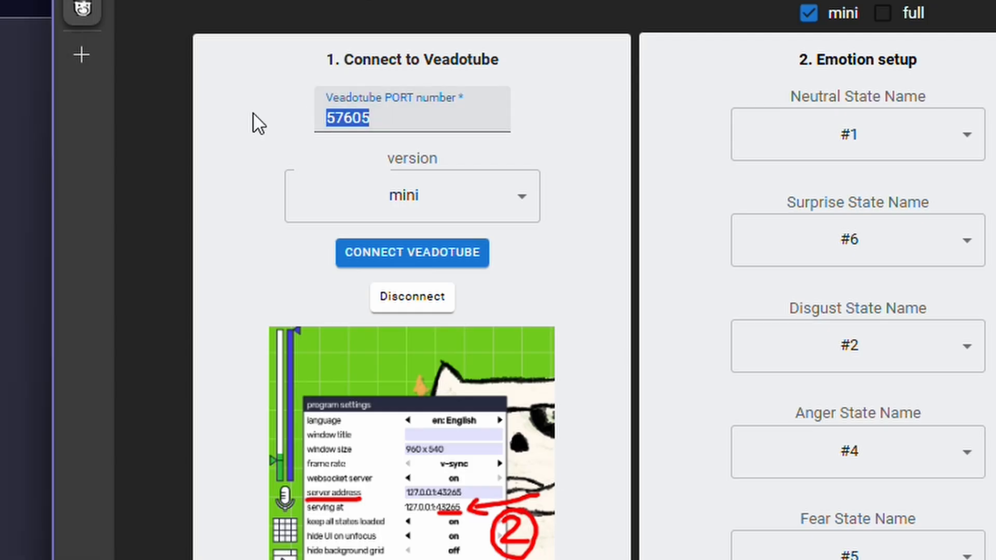
type("61574")
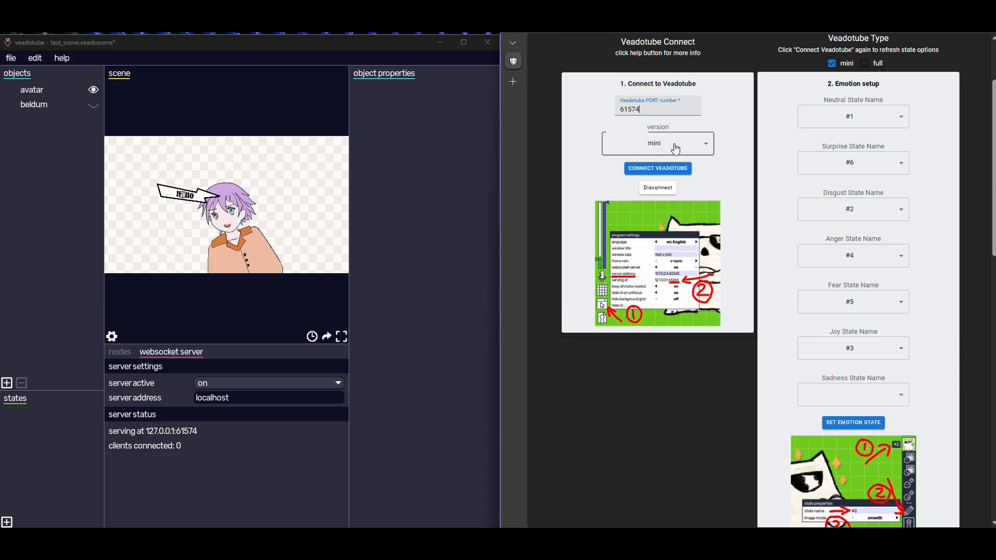
left_click(405, 196)
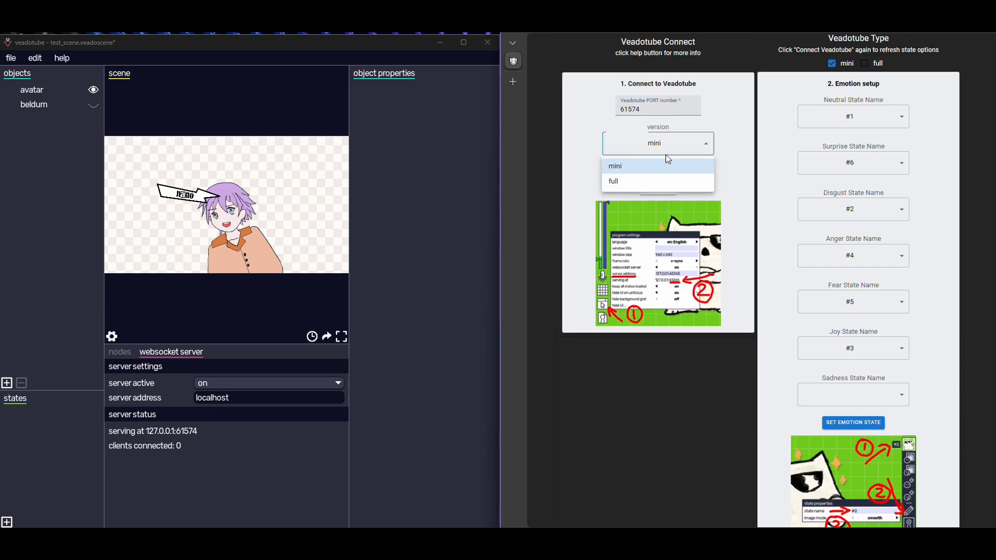
left_click(488, 245)
left_click(529, 155)
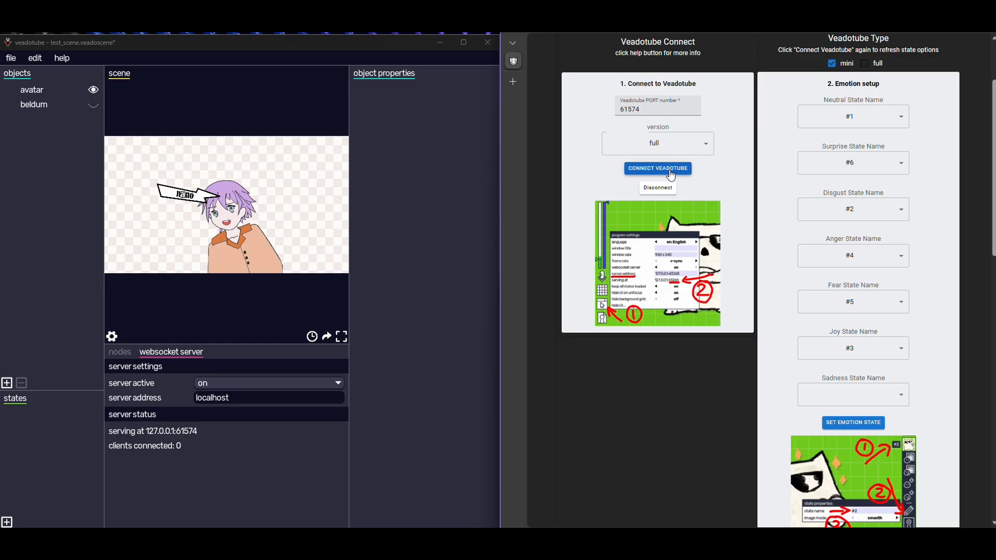
Set the Veadotube Type to full and choose 345fdd4d as the node ID
left_click(855, 80)
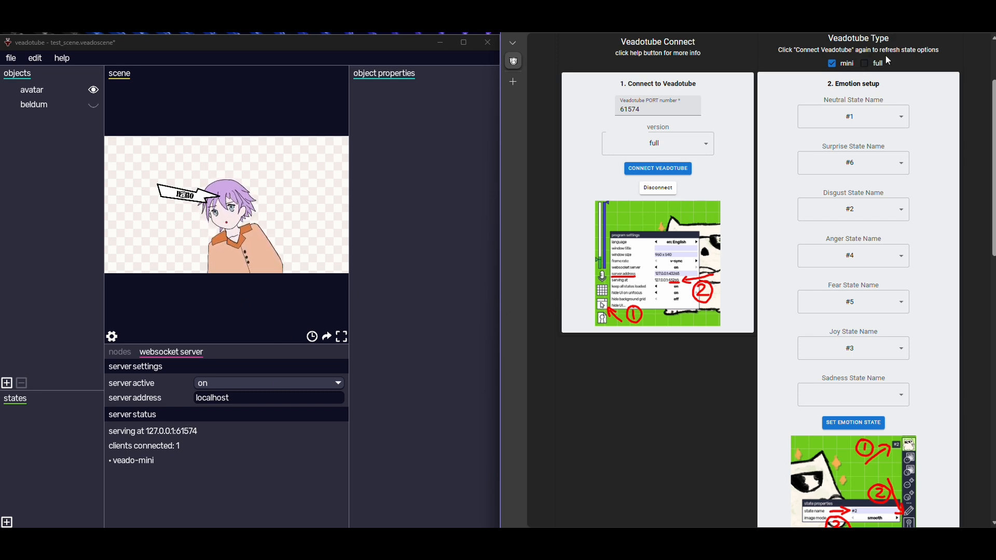
left_click(873, 66)
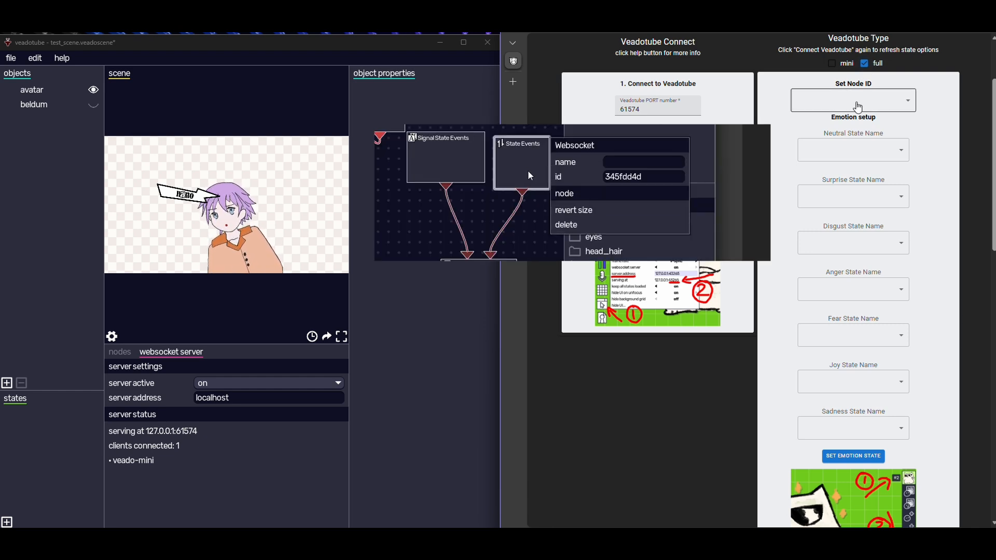
left_click(853, 101)
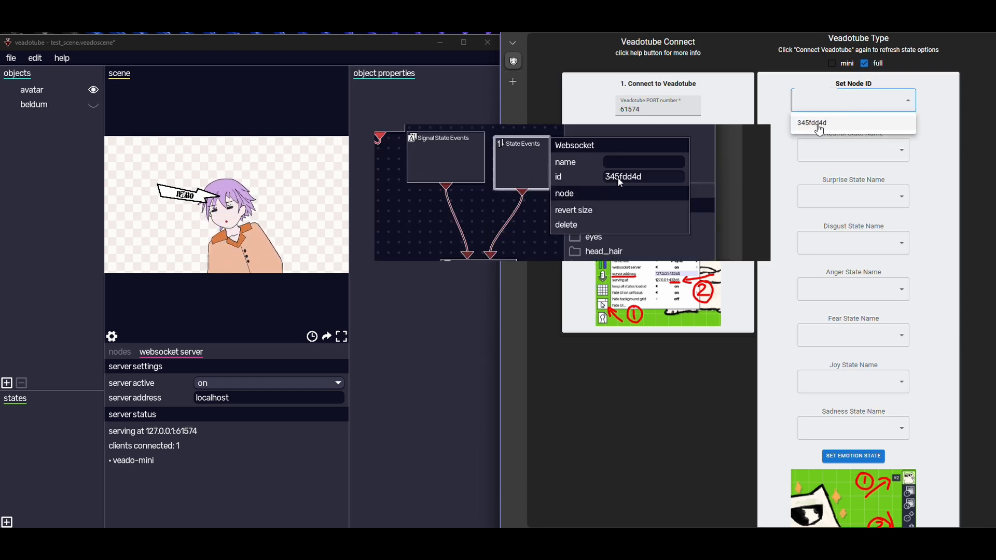
left_click(819, 125)
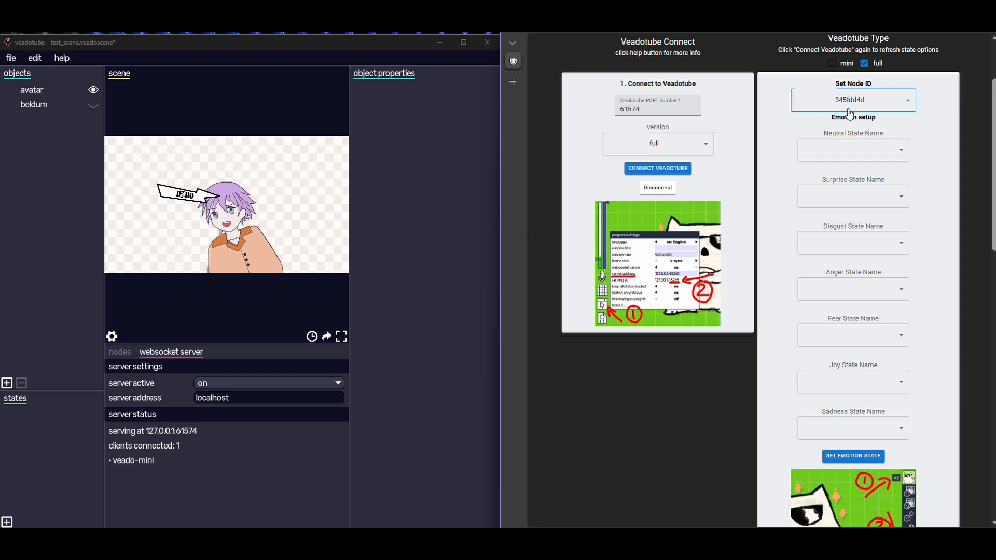
Map the Neutral emotion to (off) and Surprise to surprised, and apply the emotion states
left_click(851, 155)
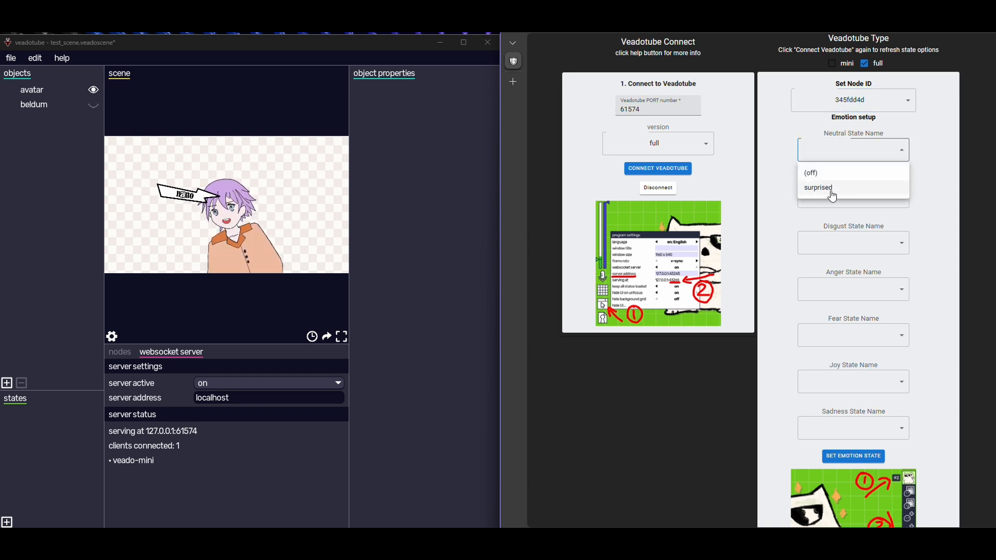
left_click(784, 142)
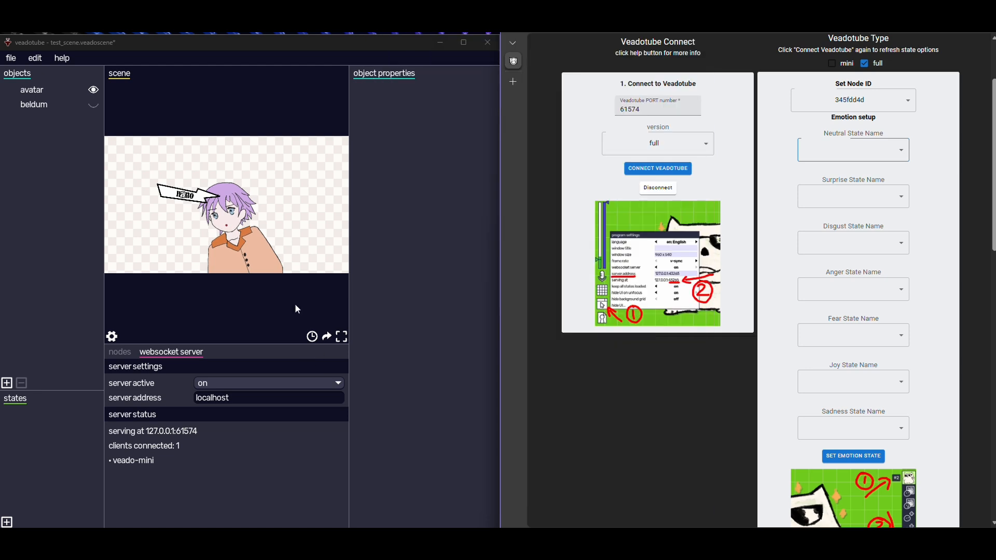
left_click(296, 305)
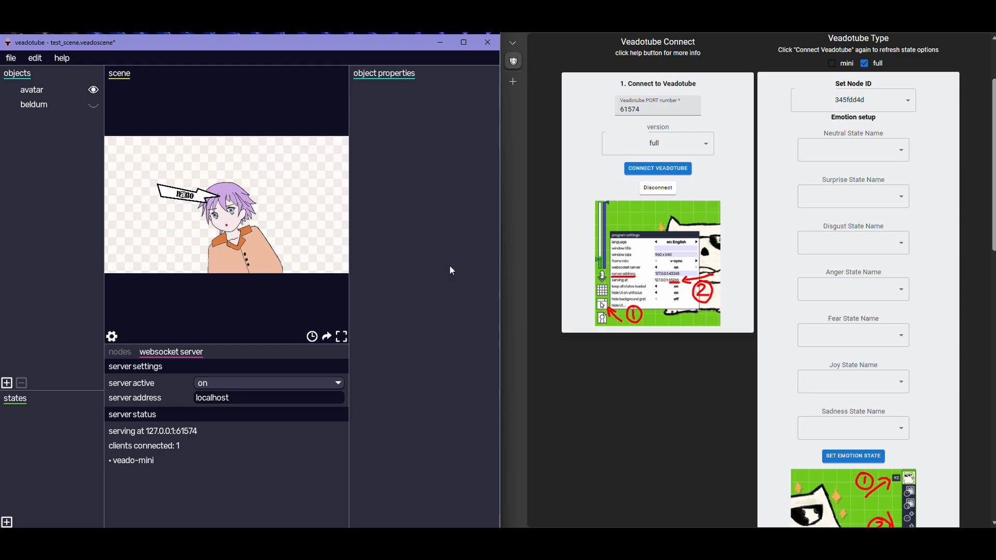
left_click(855, 150)
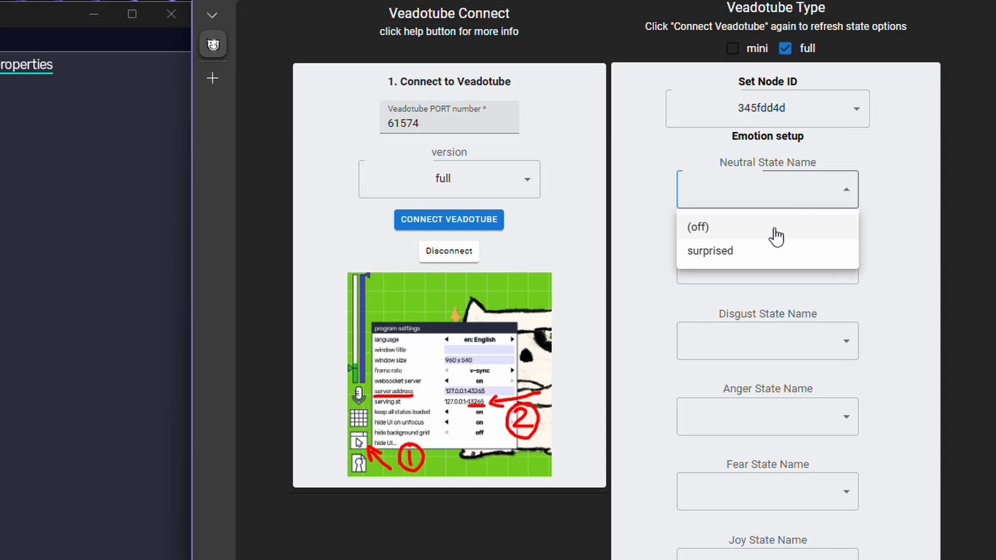
left_click(775, 233)
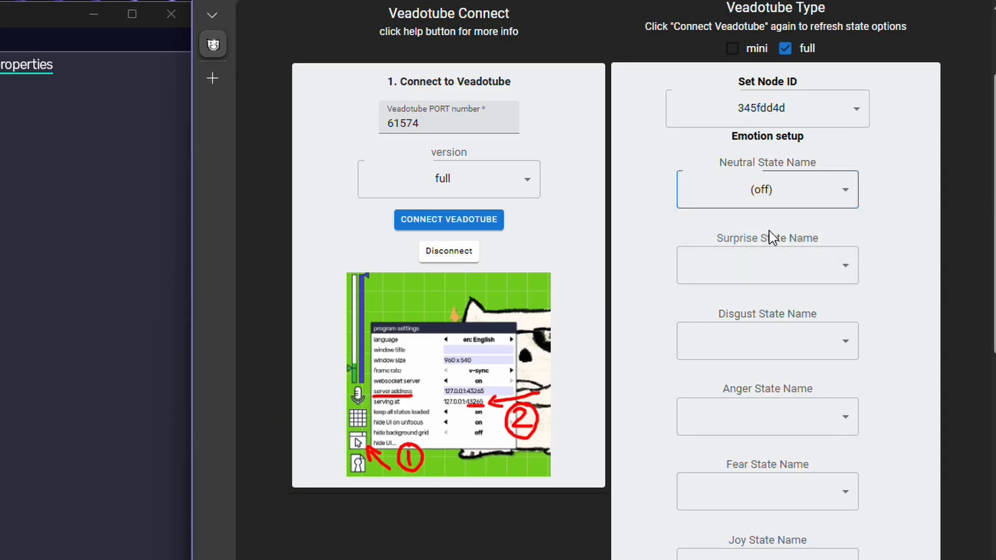
left_click(777, 265)
left_click(754, 338)
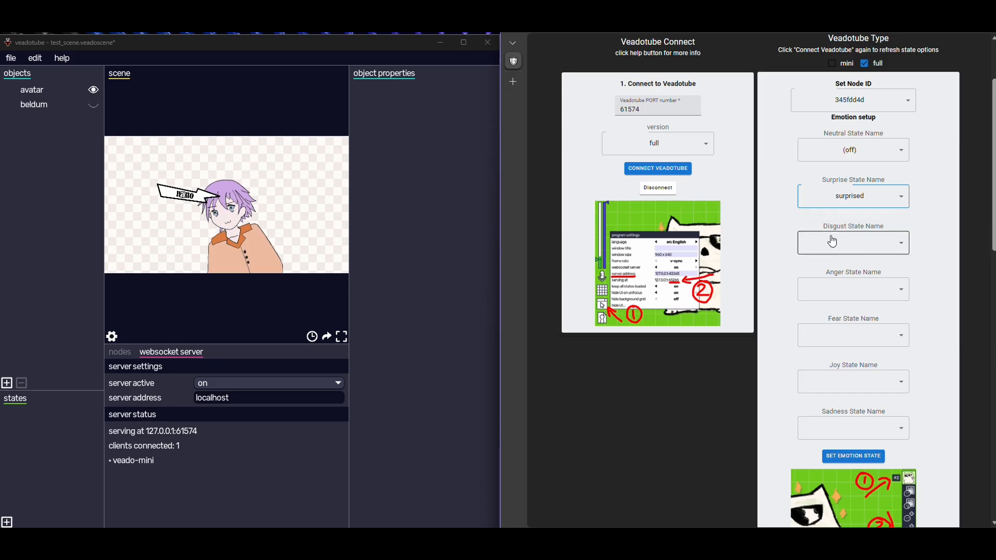
scroll(855, 249, "down", 2)
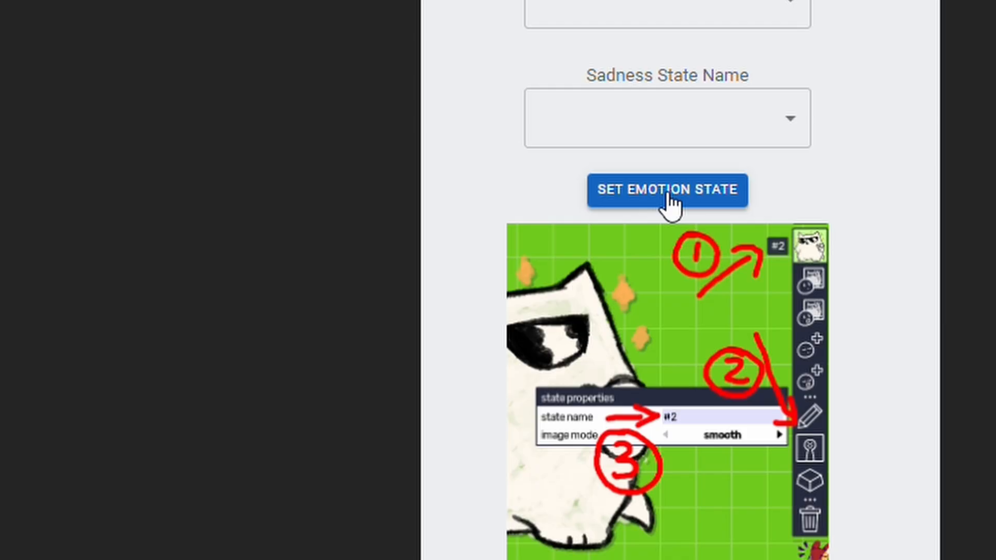
left_click(669, 191)
Display the avatar scene in full screen and start the speech session on the web page
scroll(802, 313, "down", 4)
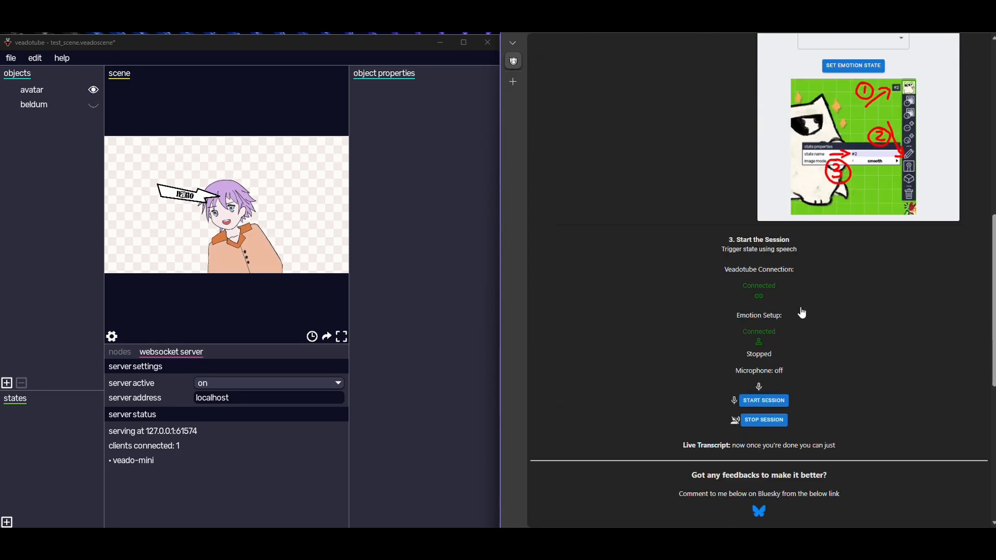
scroll(802, 313, "down", 2)
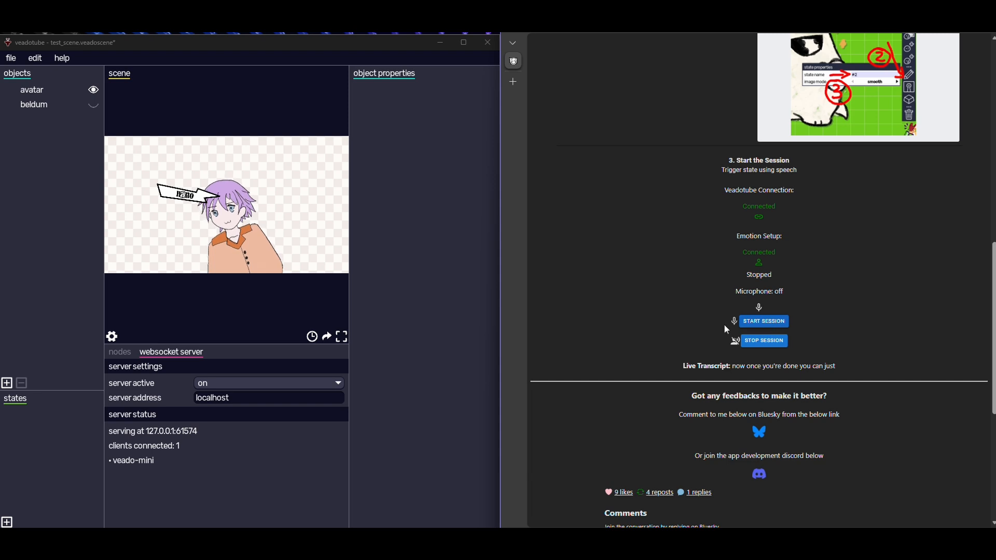
left_click(341, 338)
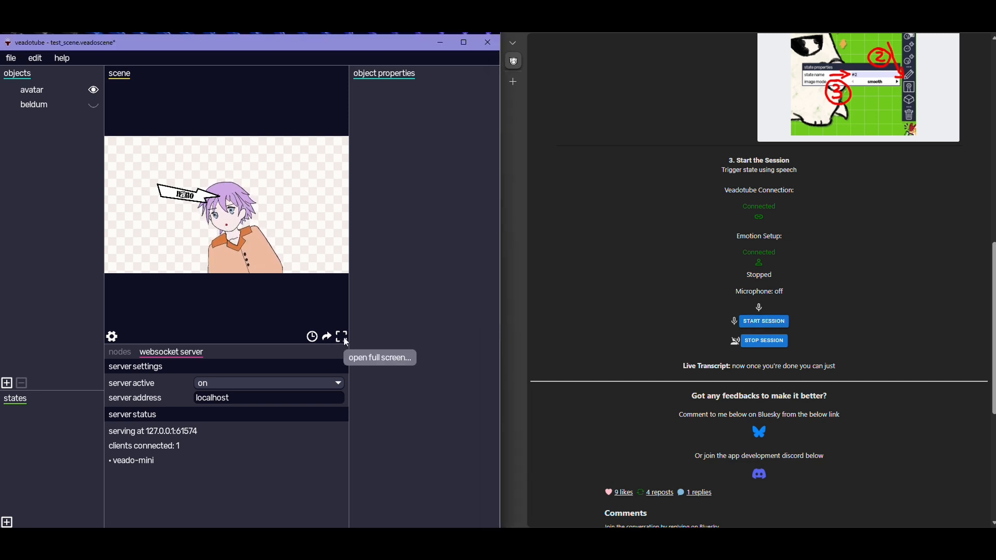
left_click(344, 338)
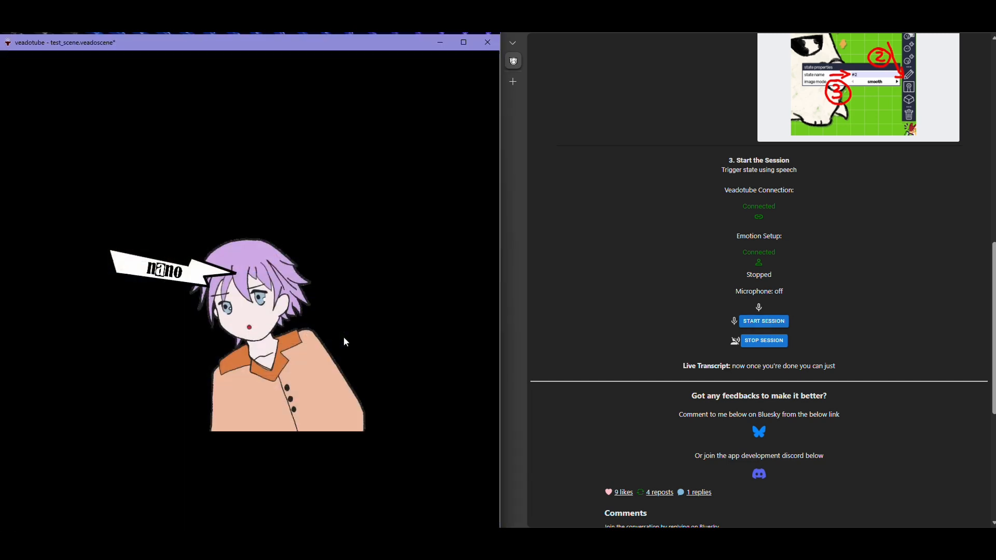
left_click(761, 321)
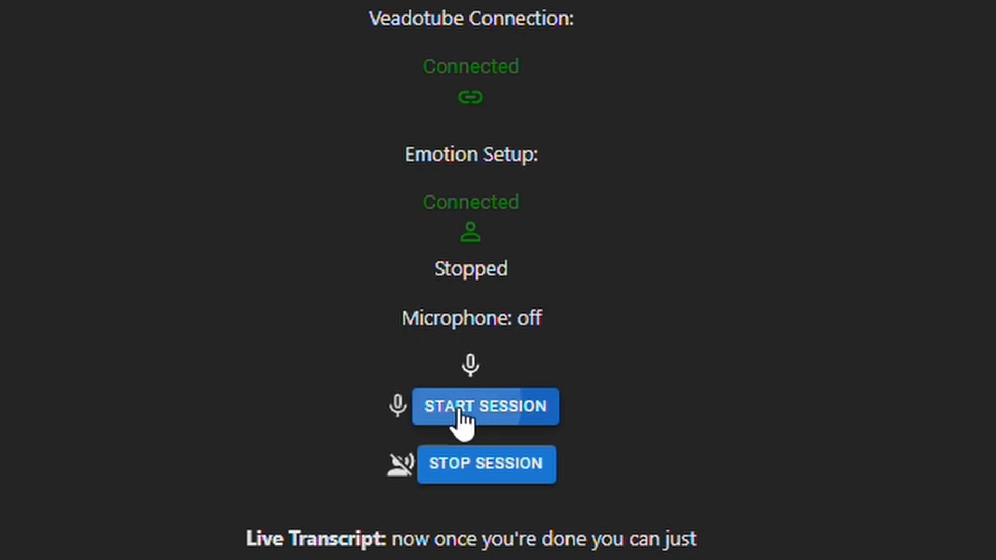